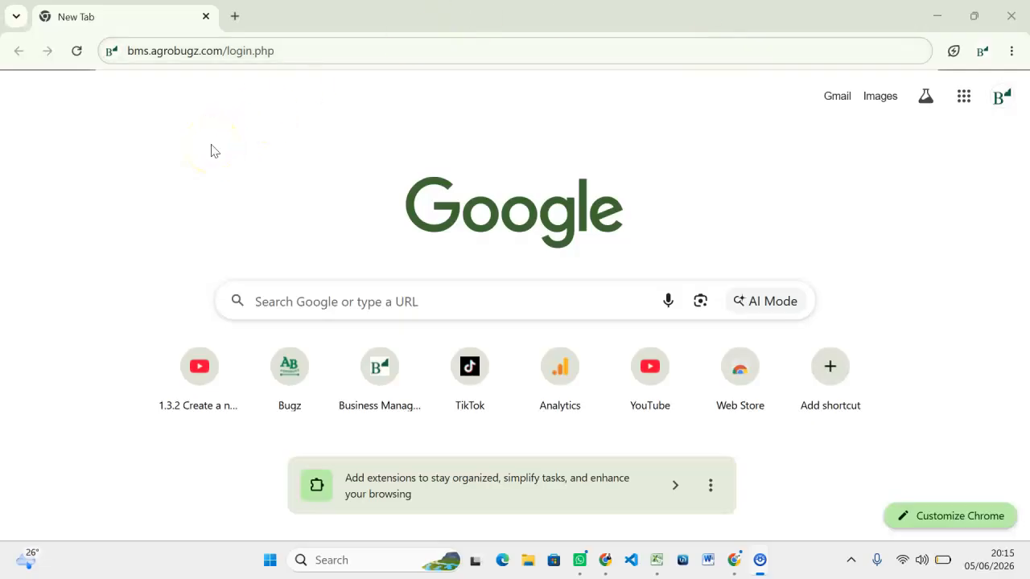
Load bms.agrobugz.com/login.php and look through the BMS Tool welcome card.
left_click(549, 295)
left_click(241, 50)
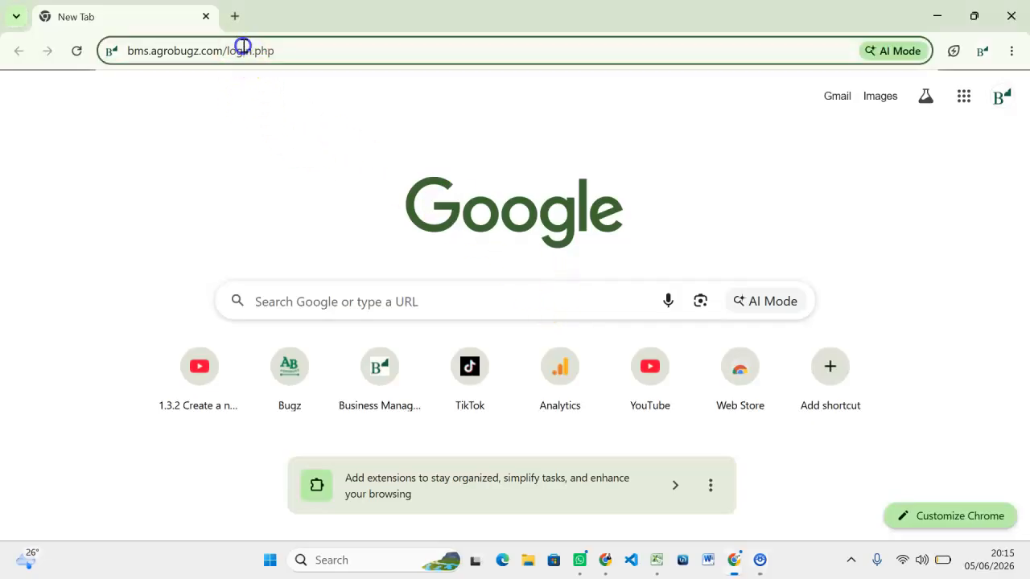
left_click(320, 48)
key("Return")
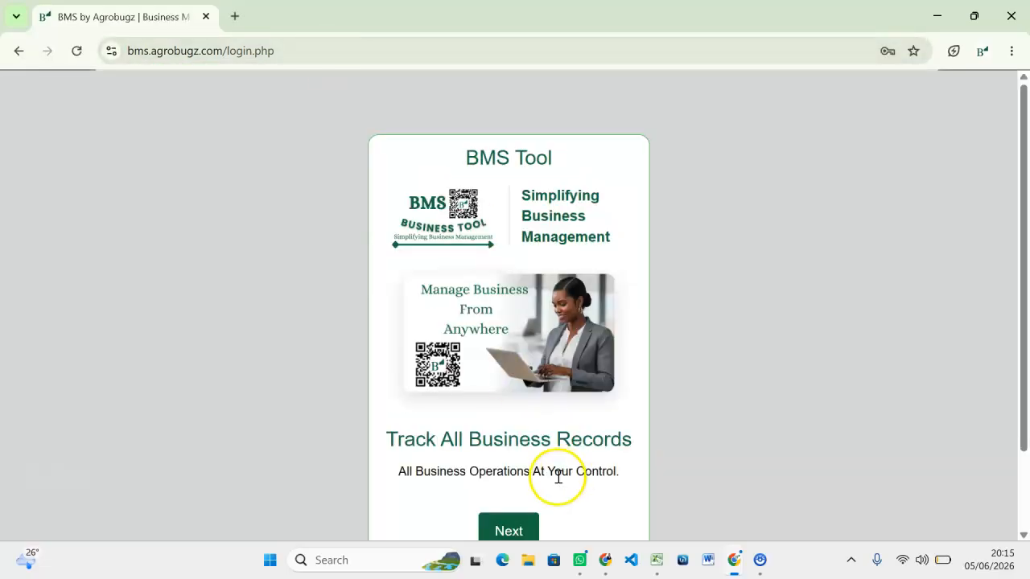
scroll(554, 480, "down", 2)
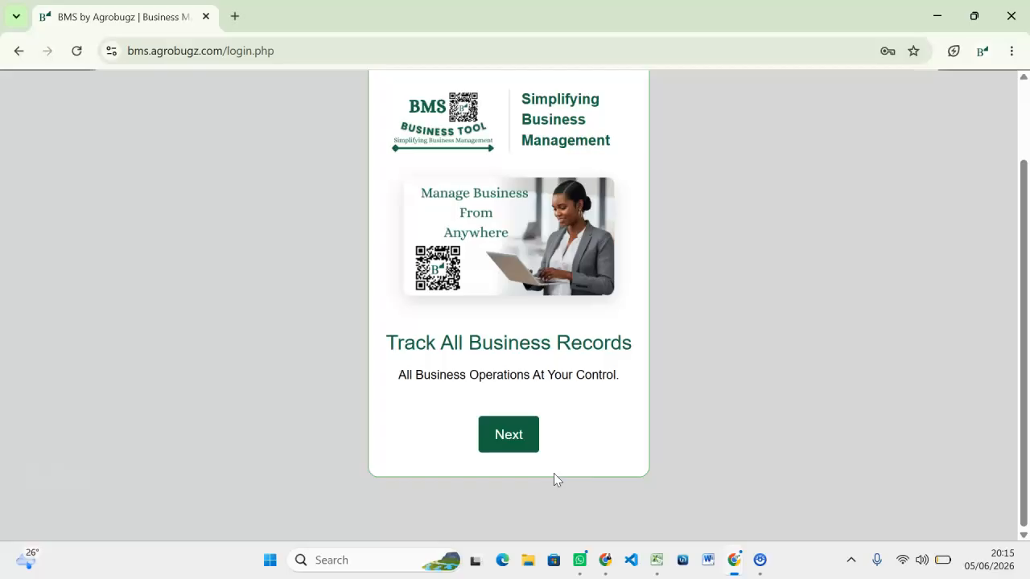
left_click(480, 438)
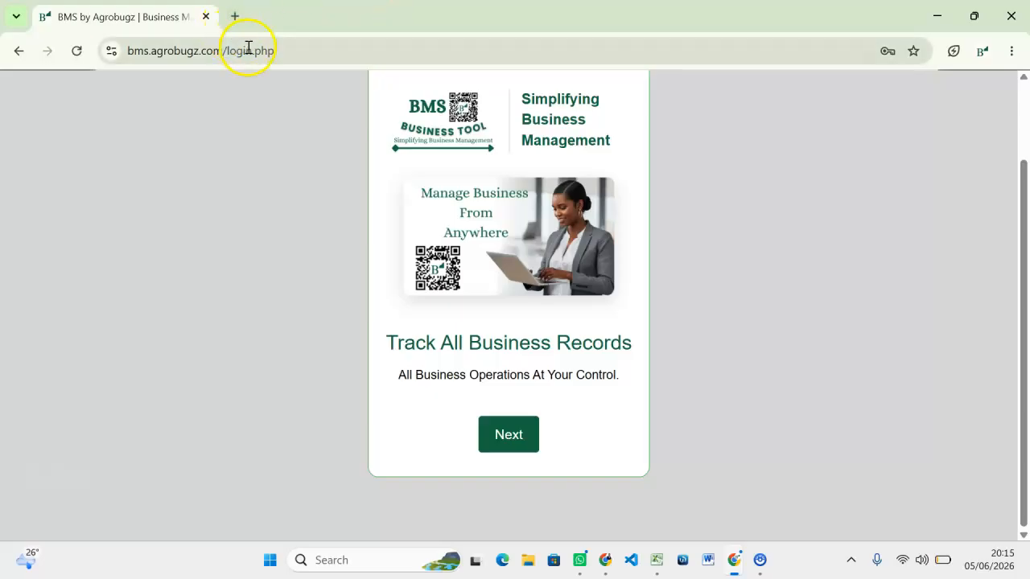
scroll(649, 329, "up", 2)
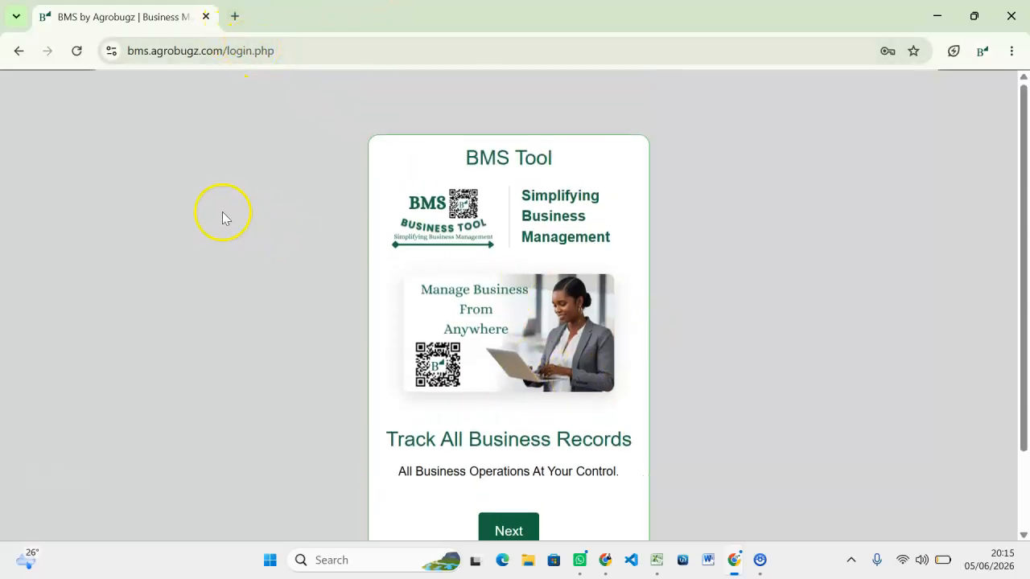
Google 'bms bu agrobugz' in a new tab and open the BMS Business Management System result.
left_click(234, 17)
left_click(157, 47)
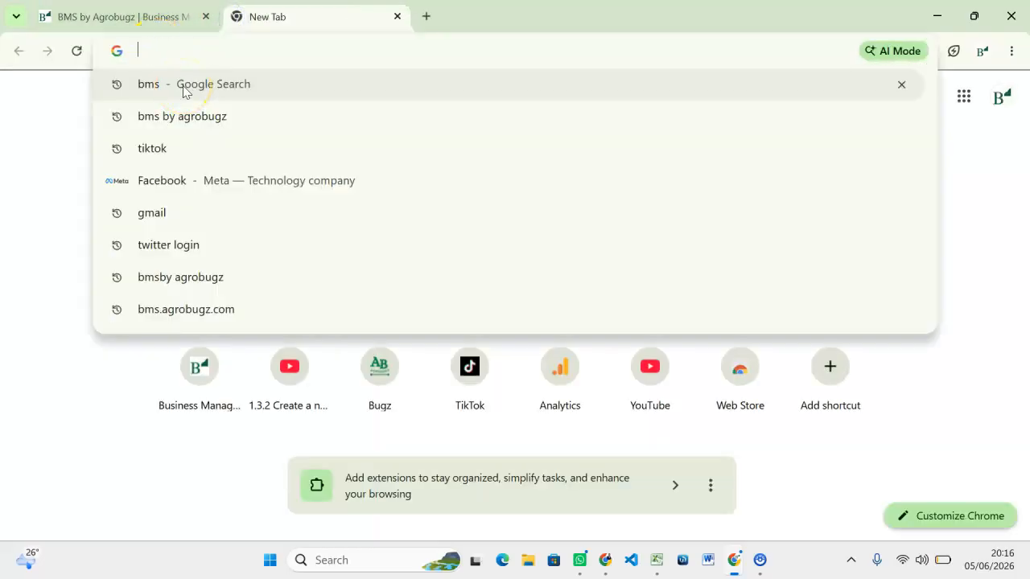
type("bms")
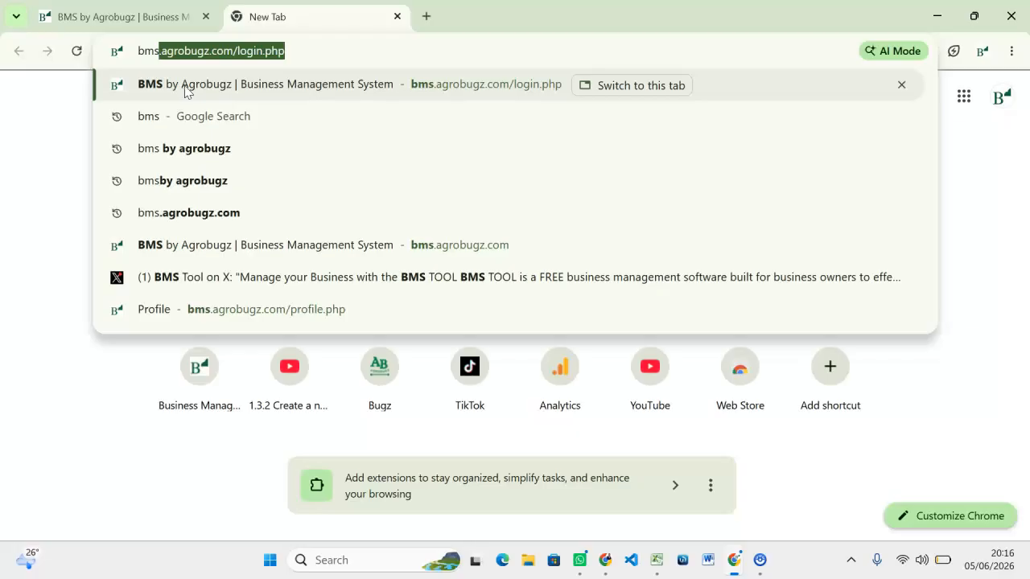
type(" bu ")
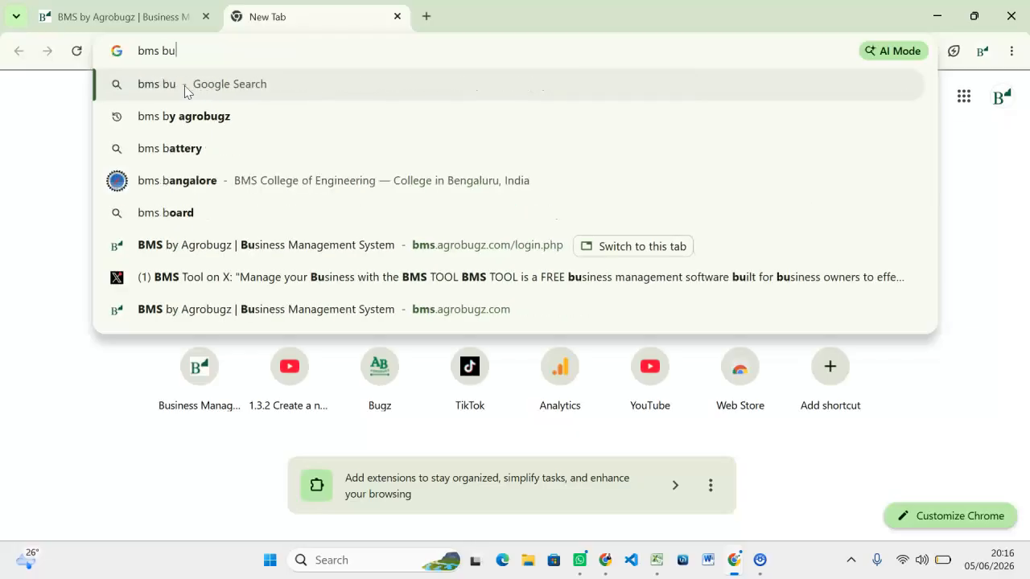
type("agrobu")
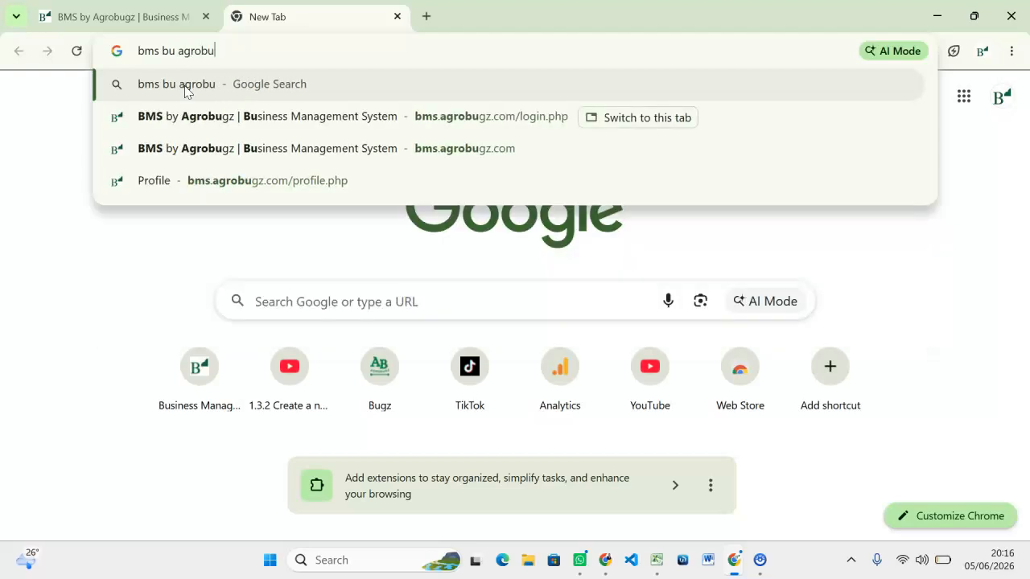
type("gz")
key("Return")
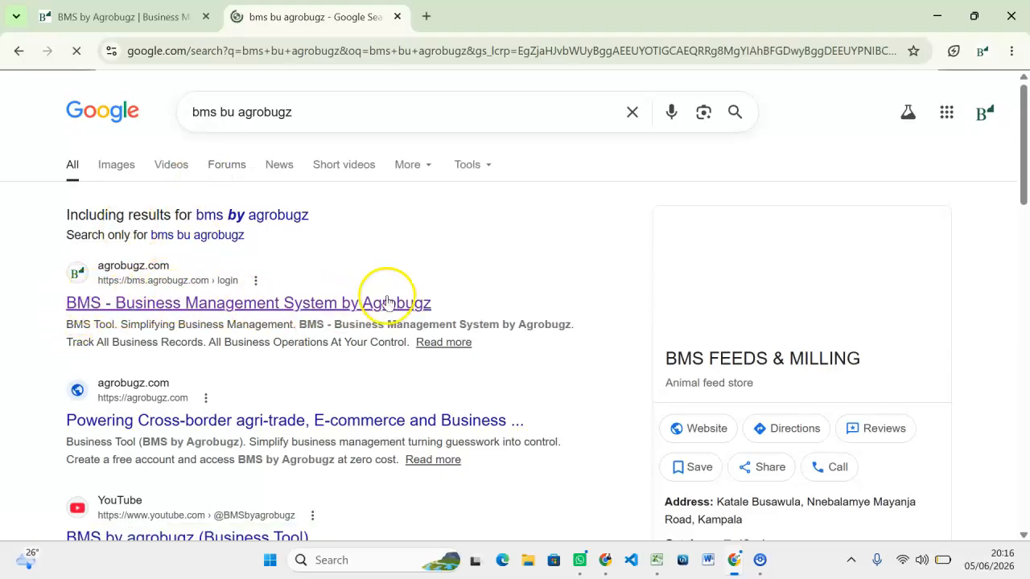
left_click(342, 305)
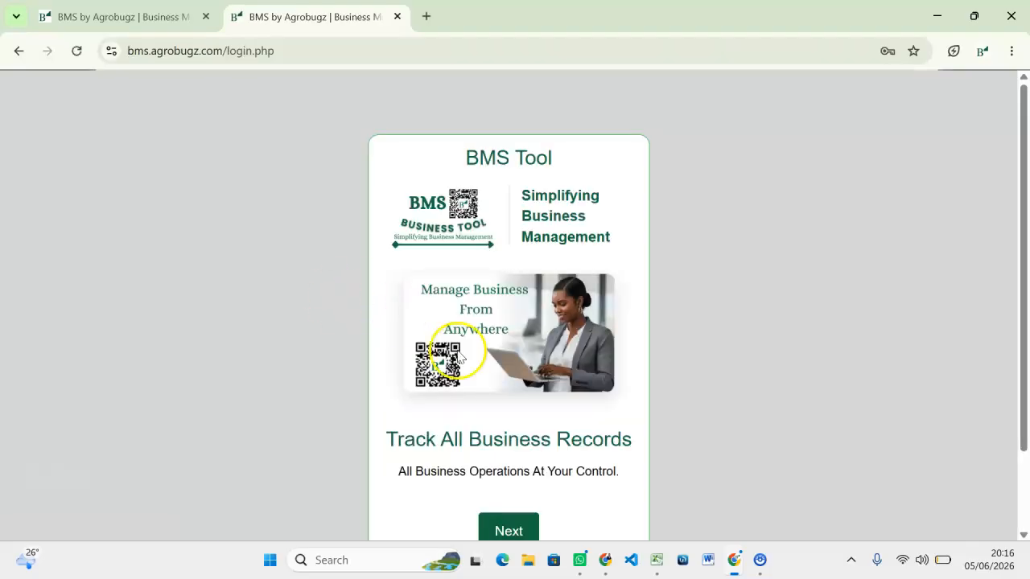
scroll(472, 371, "down", 1)
left_click(500, 448)
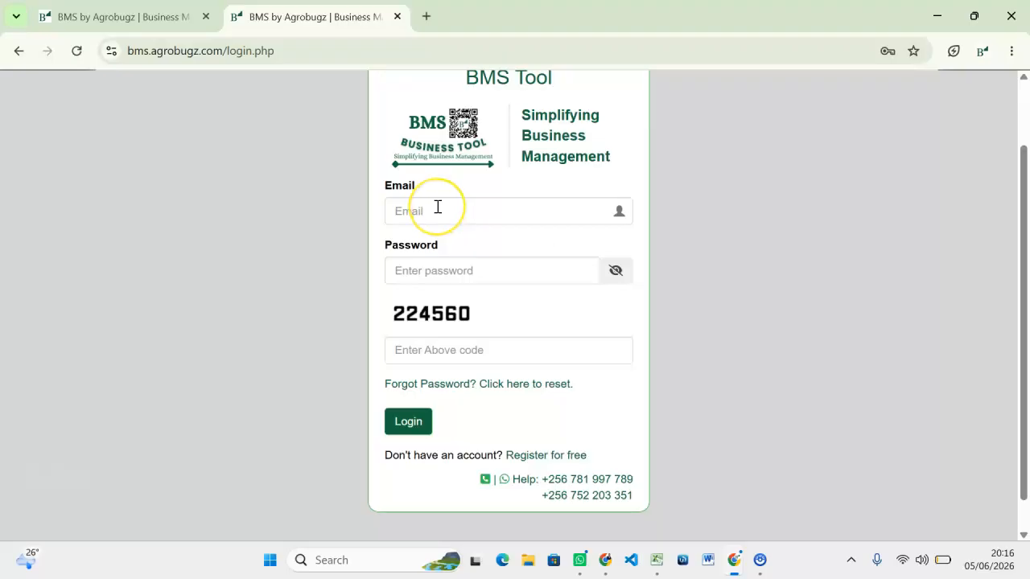
left_click(437, 207)
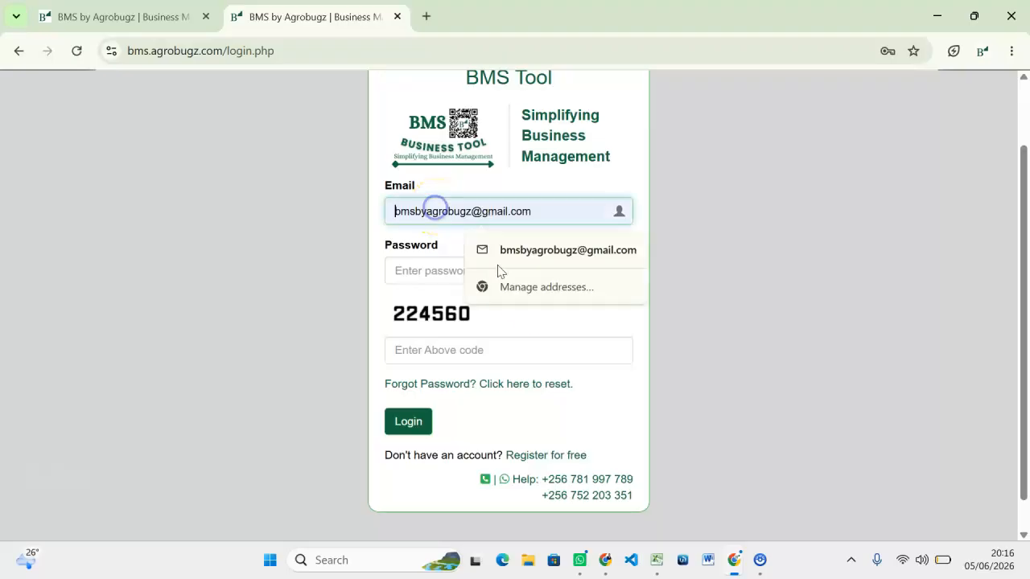
left_click(510, 250)
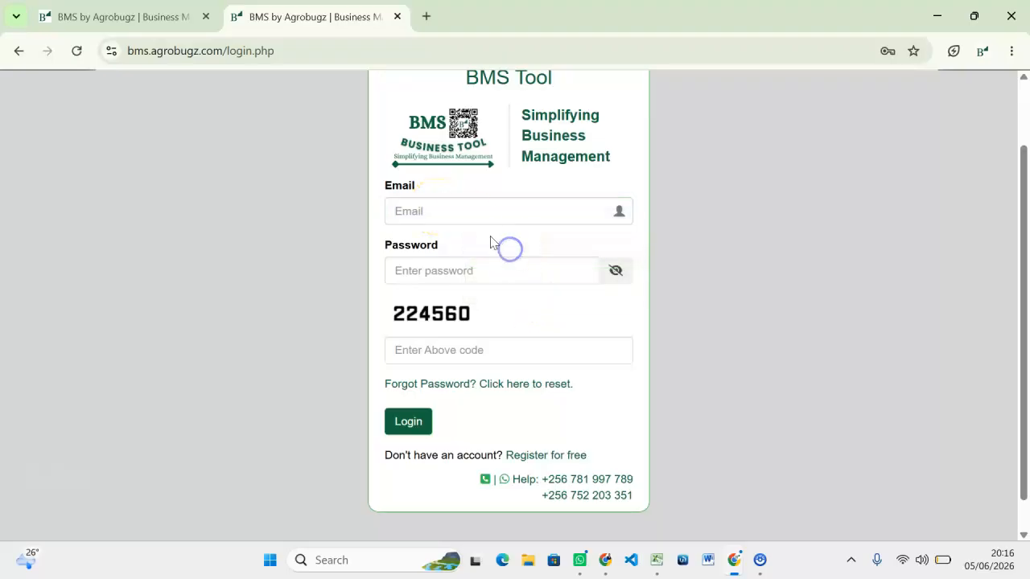
left_click(463, 219)
left_click(581, 257)
left_click(471, 267)
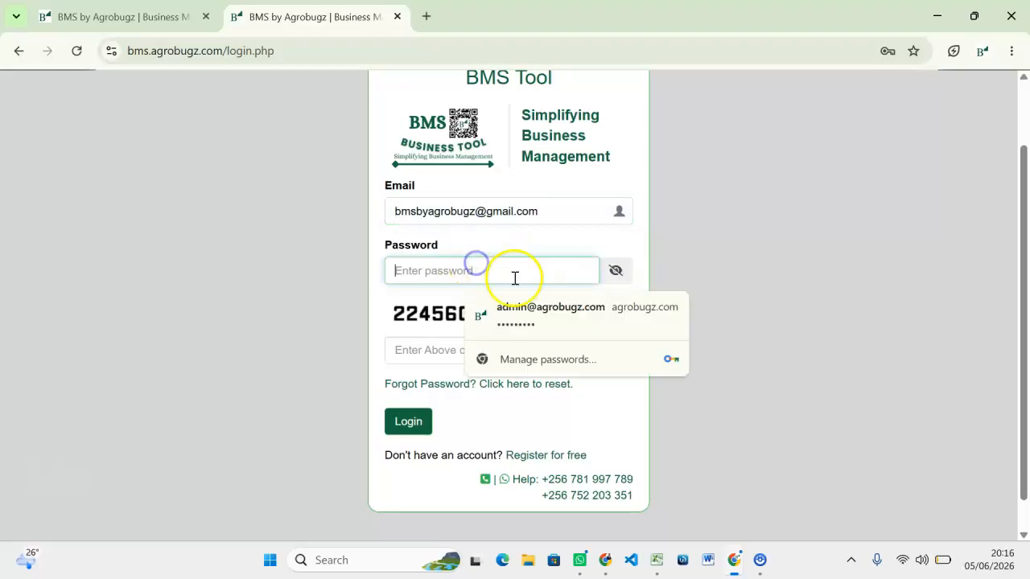
left_click(430, 269)
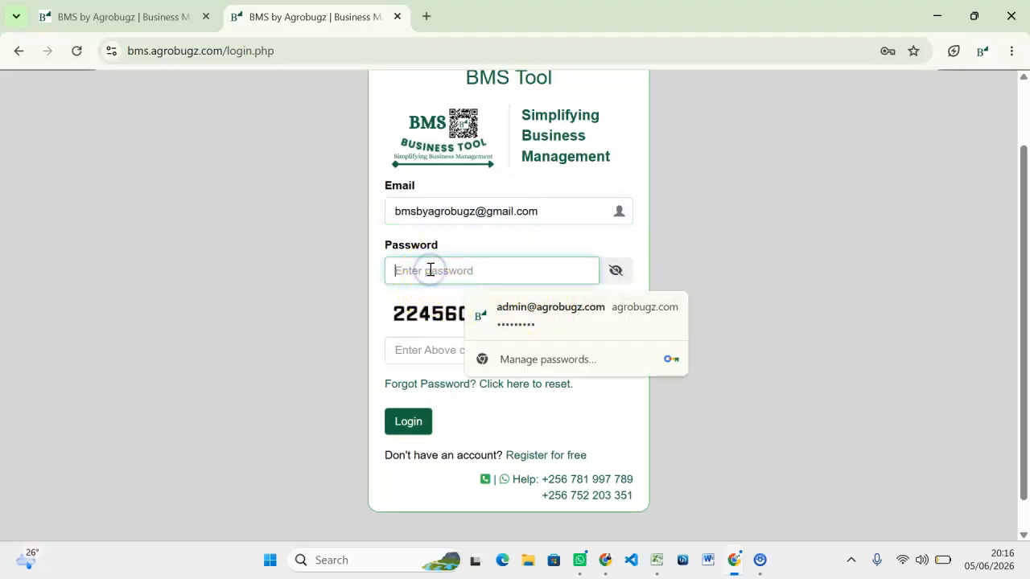
type("•")
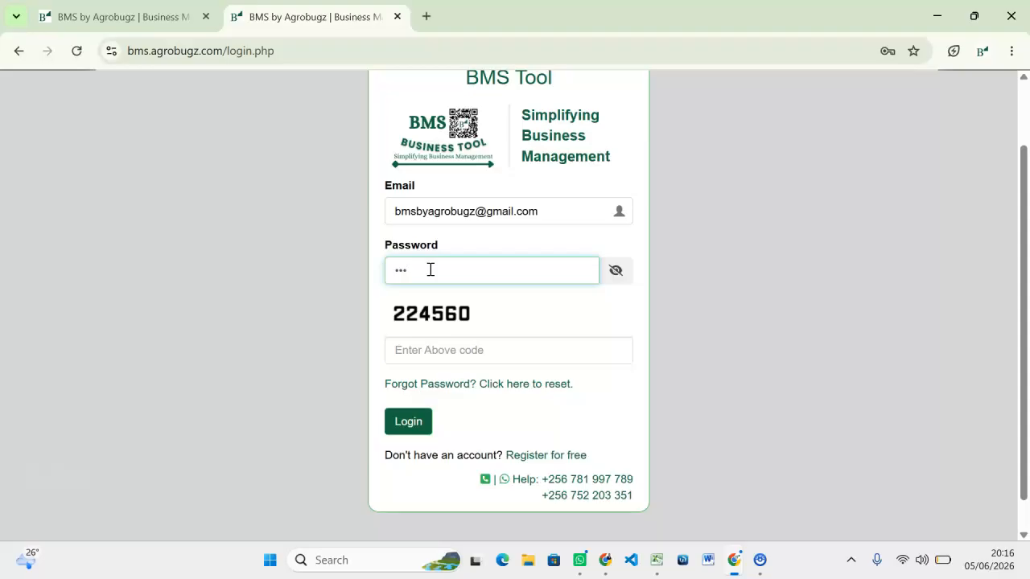
key("BackSpace")
type("•")
left_click(428, 349)
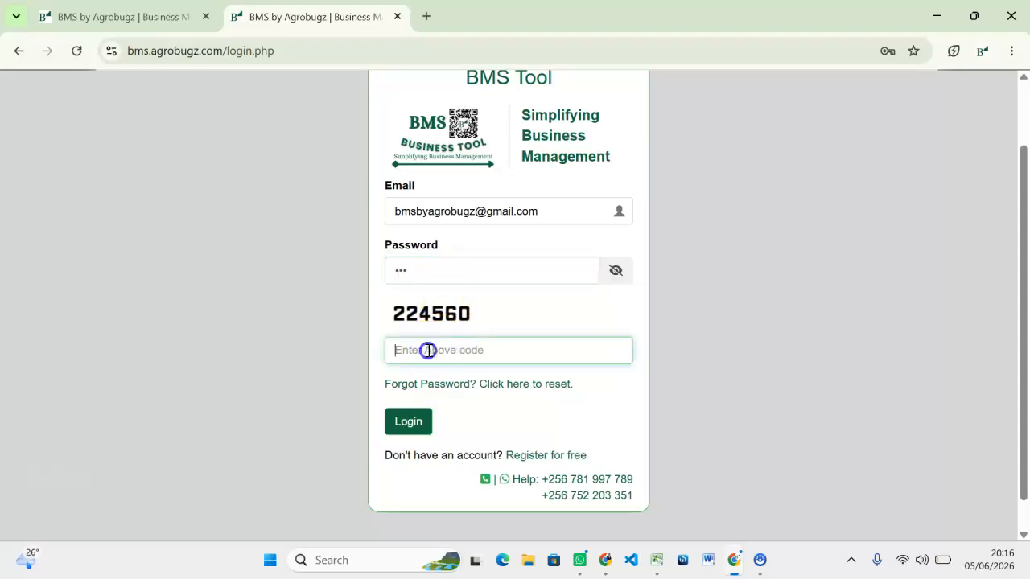
type("224")
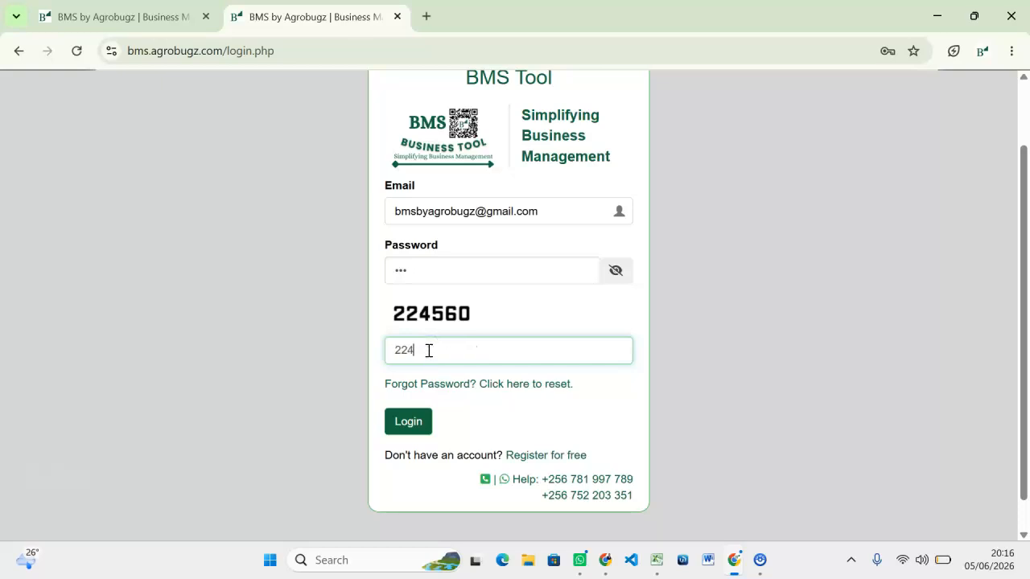
type("560")
left_click(412, 433)
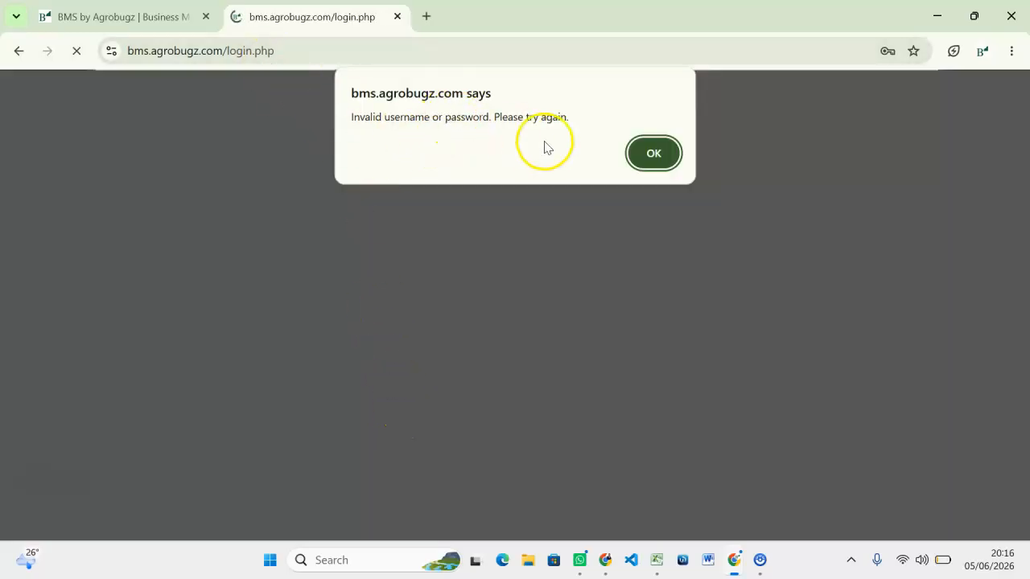
left_click(643, 161)
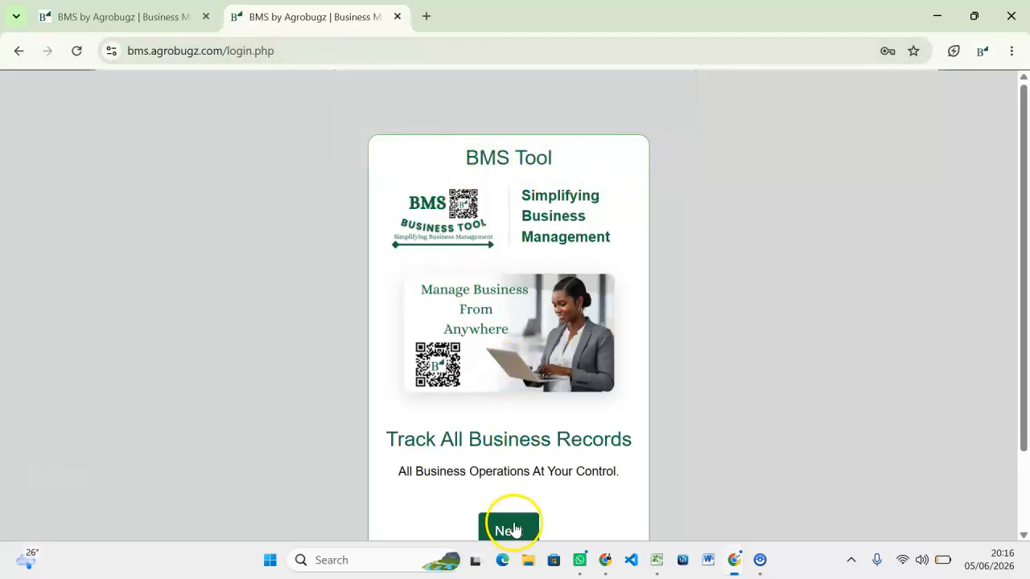
Log in with the saved e-mail, the account password and the displayed captcha code.
left_click(512, 528)
left_click(439, 299)
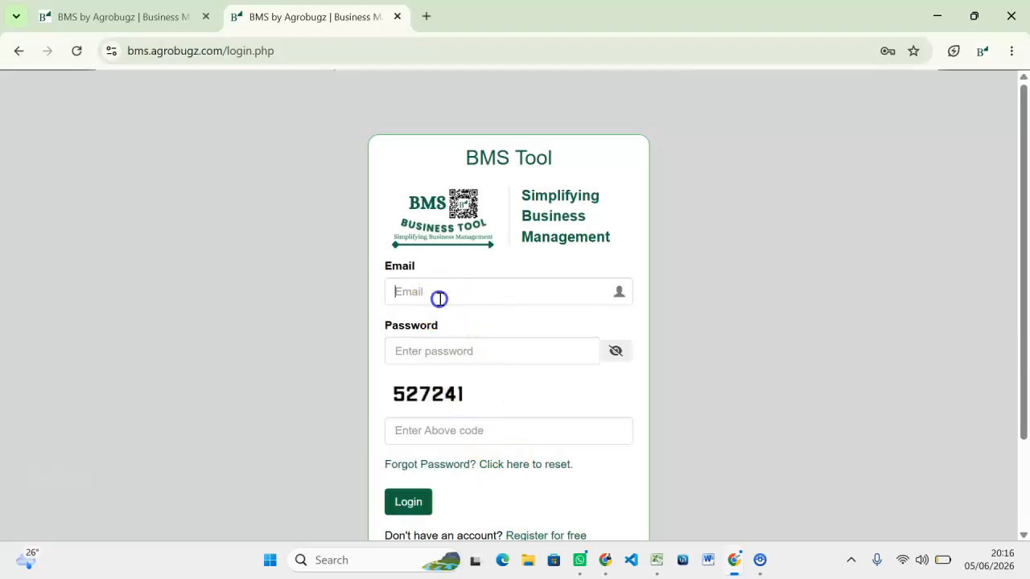
left_click(536, 341)
left_click(444, 349)
type("•••")
left_click(421, 437)
type("5")
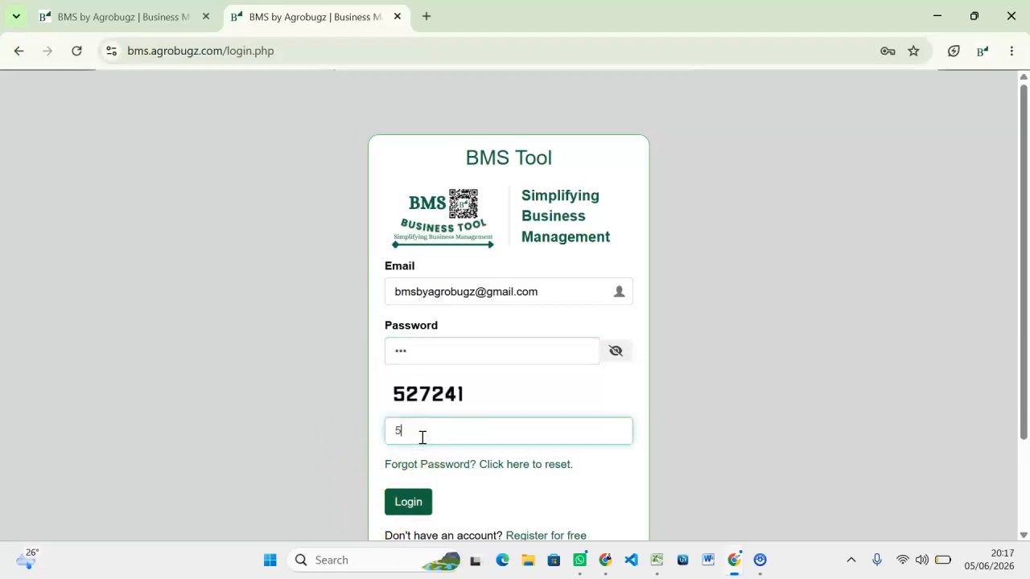
type("27241")
key("Return")
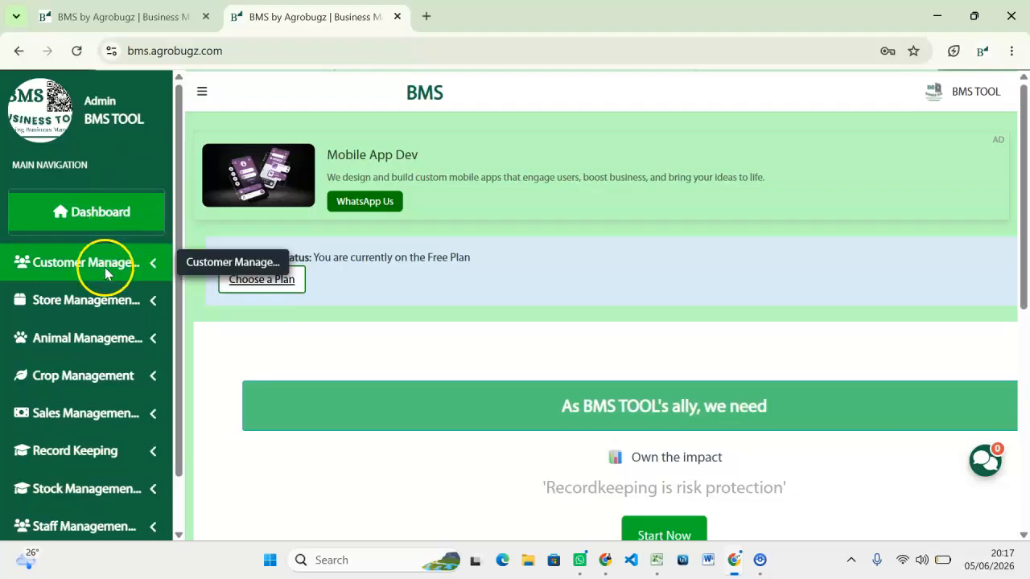
scroll(174, 154, "down", 1)
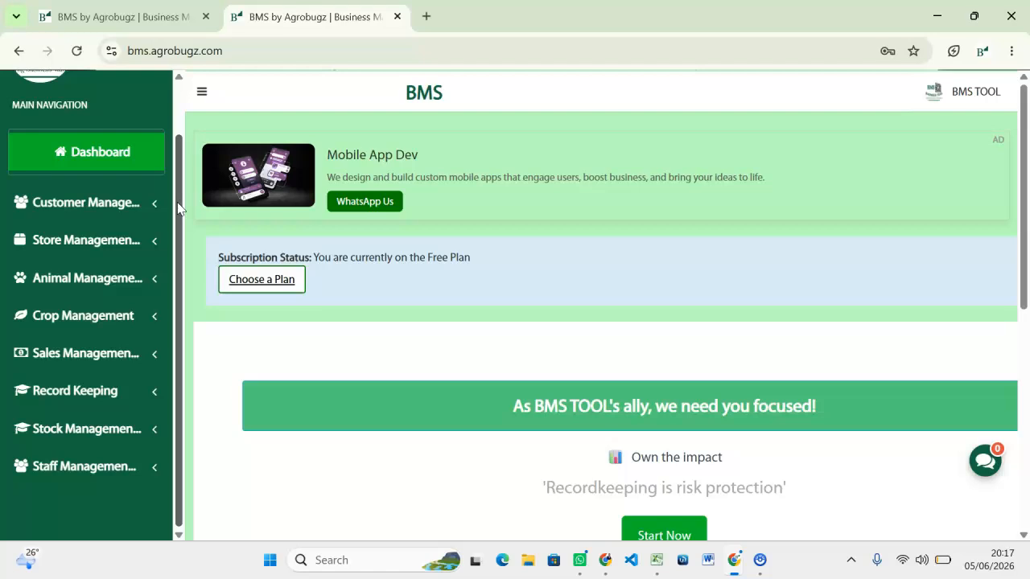
left_click(108, 214)
left_click(103, 423)
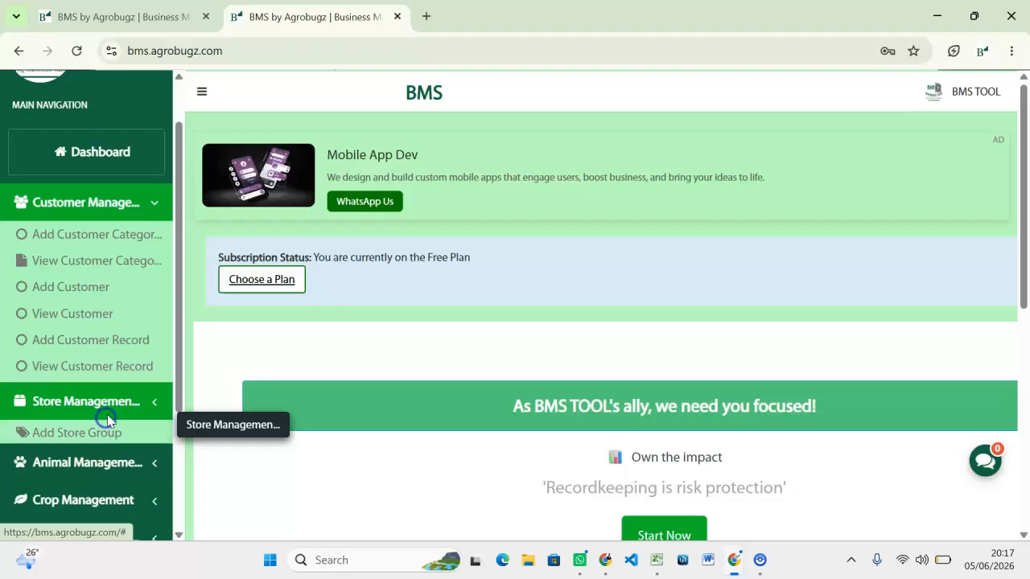
scroll(76, 362, "down", 3)
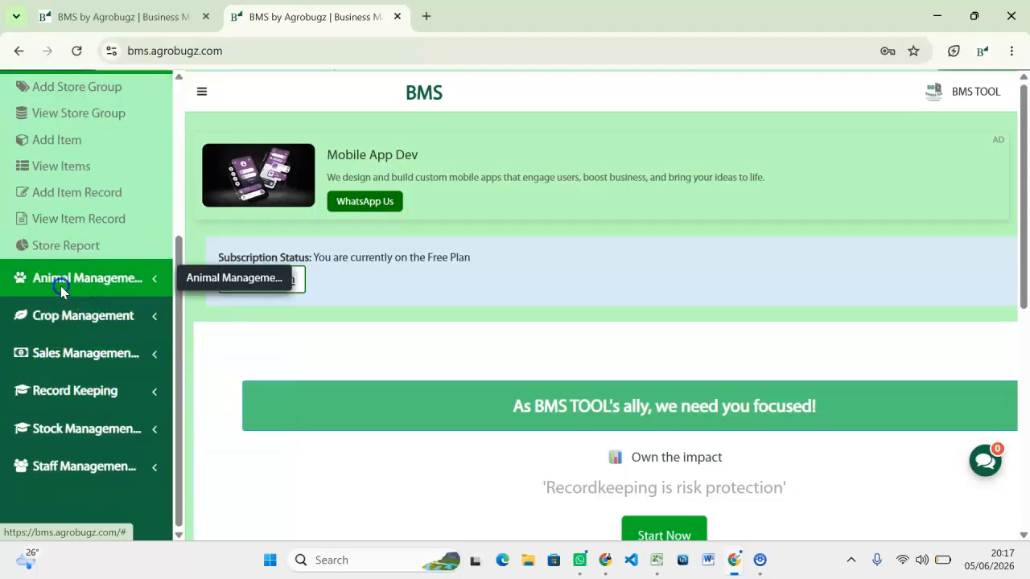
left_click(62, 288)
left_click(93, 325)
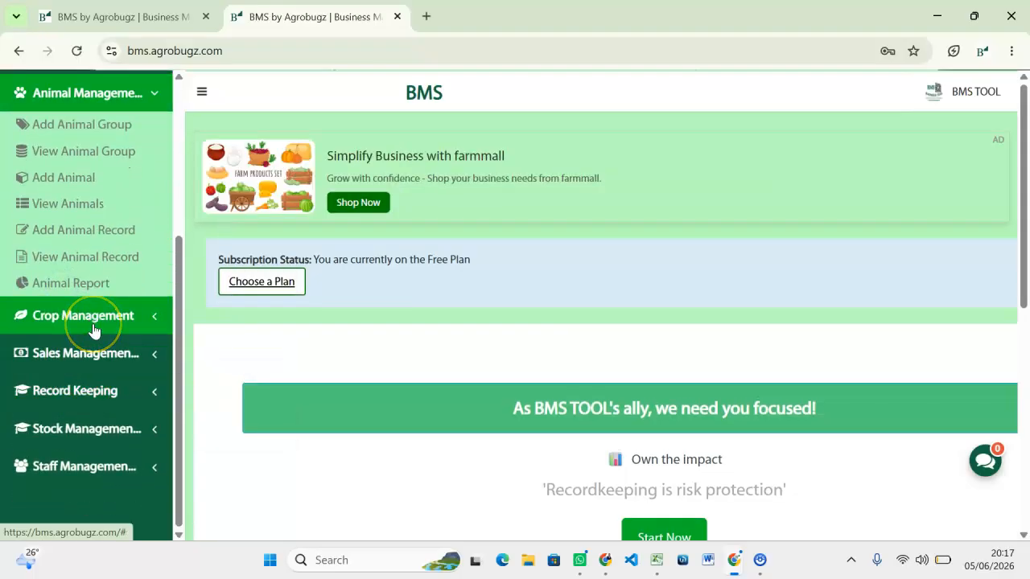
left_click(94, 330)
scroll(113, 275, "up", 2)
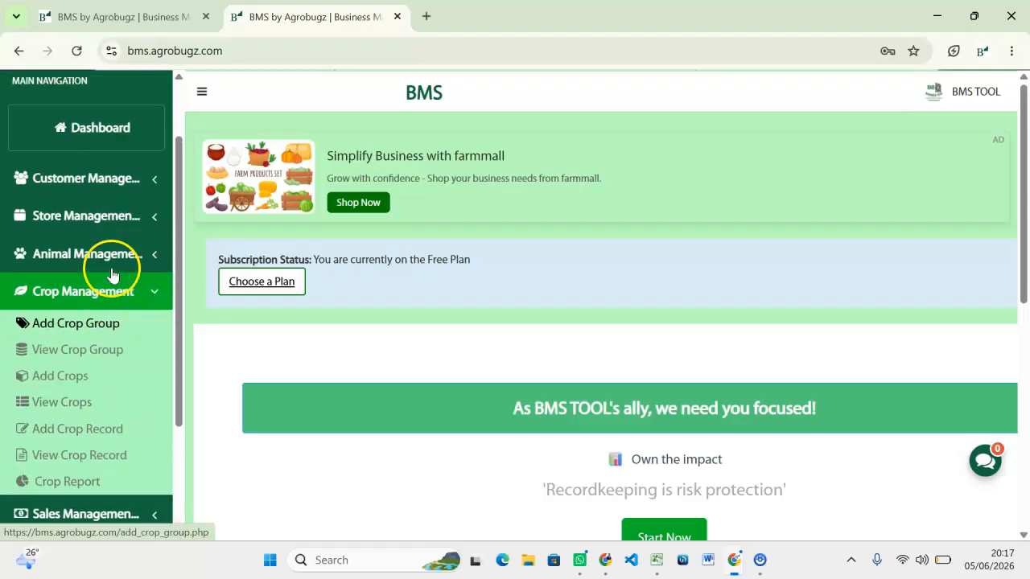
scroll(113, 275, "up", 2)
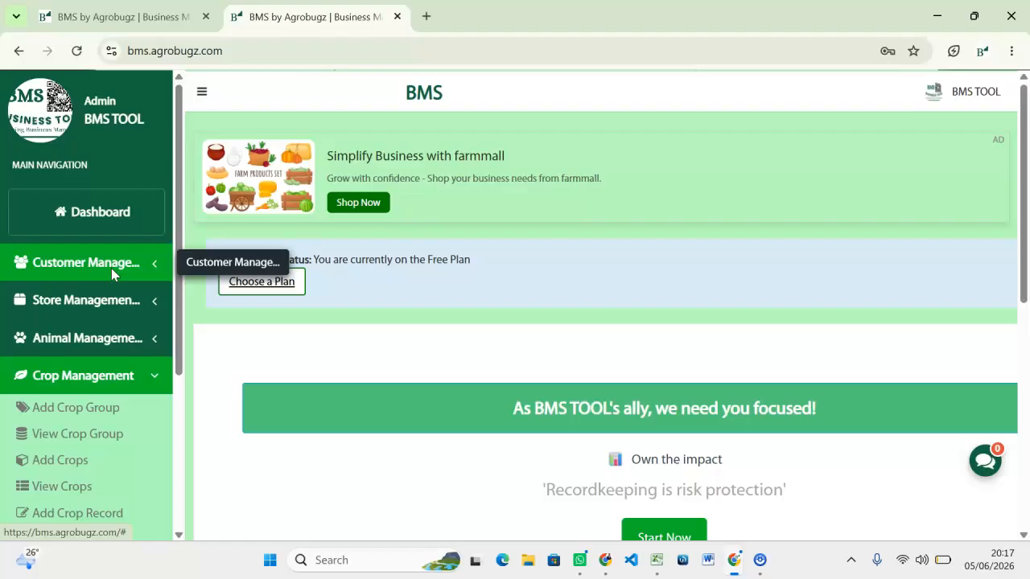
left_click(268, 342)
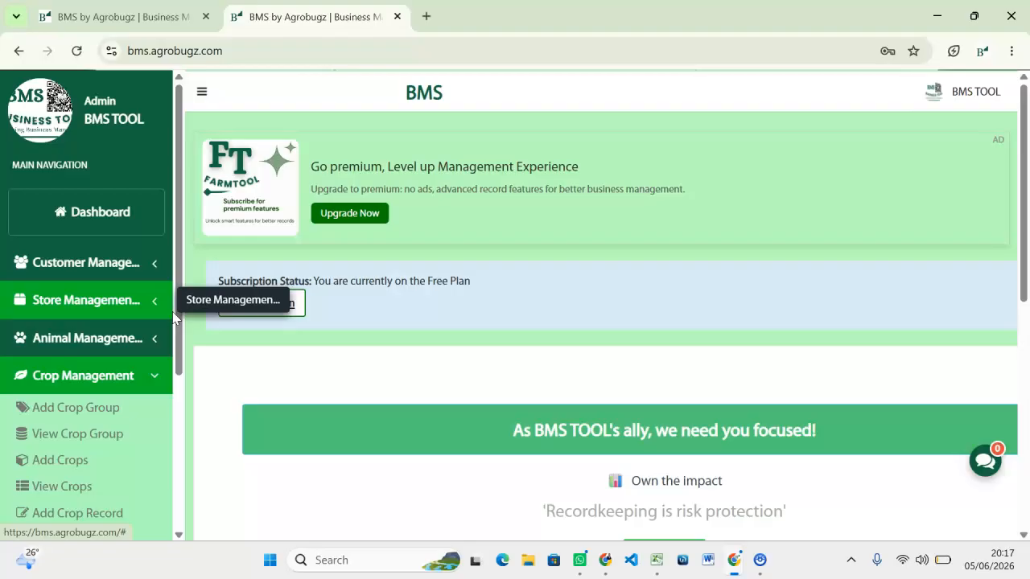
key("Down")
key("Down")
key("Down")
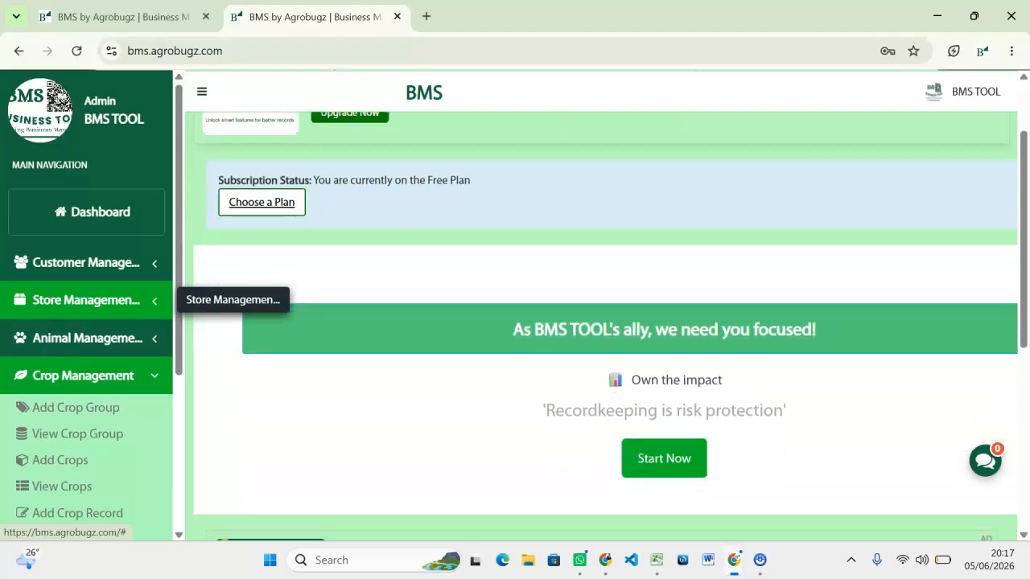
left_click(140, 403)
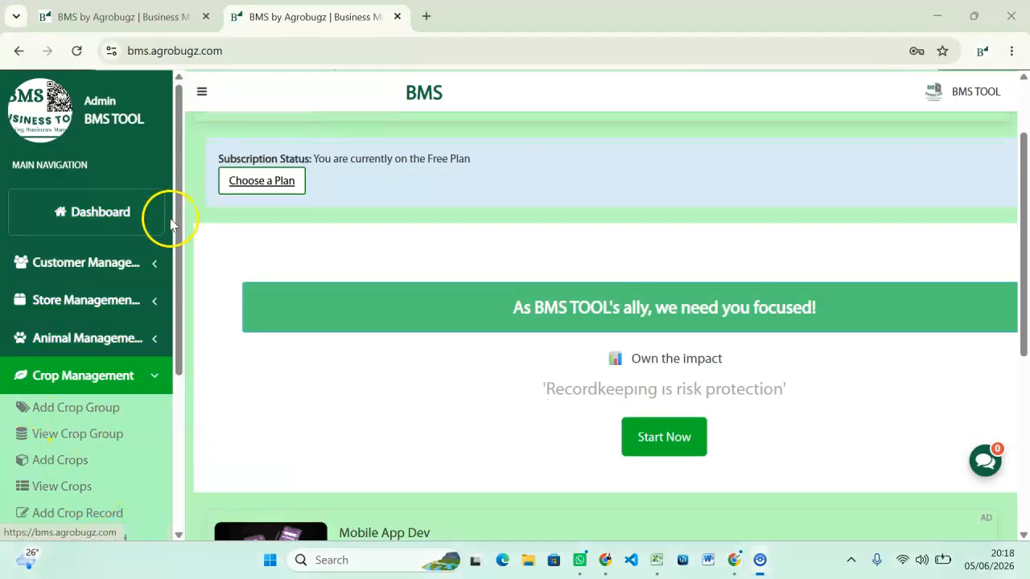
Expand Customer Management in the sidebar and go to Add Customer Category.
left_click_drag(176, 227, 178, 266)
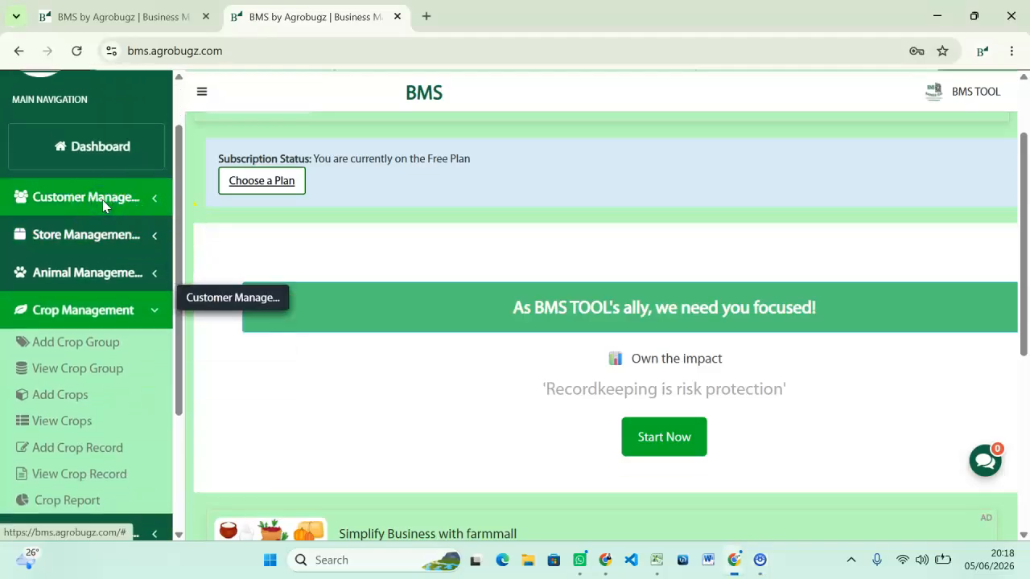
left_click(104, 201)
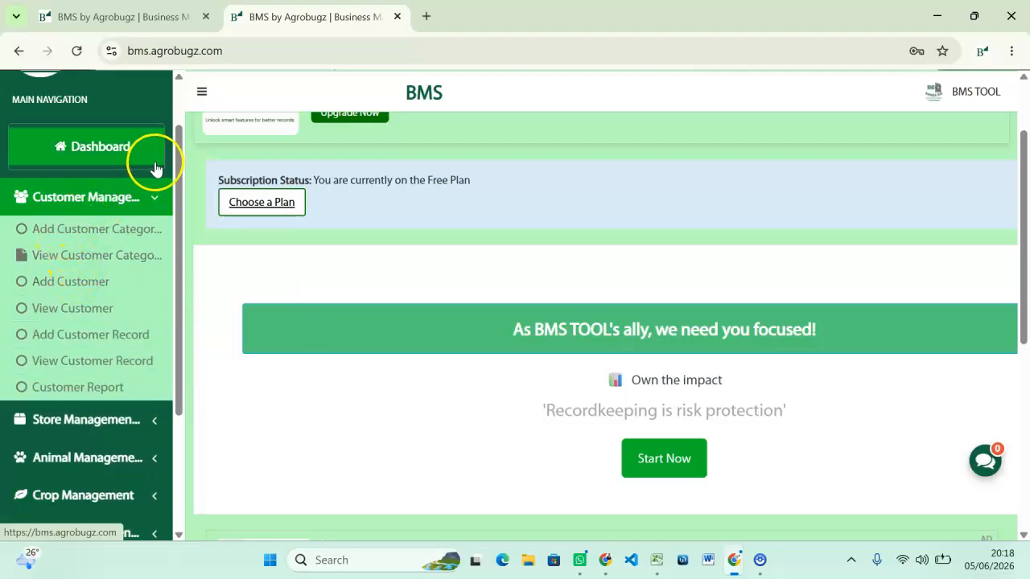
left_click_drag(175, 193, 175, 131)
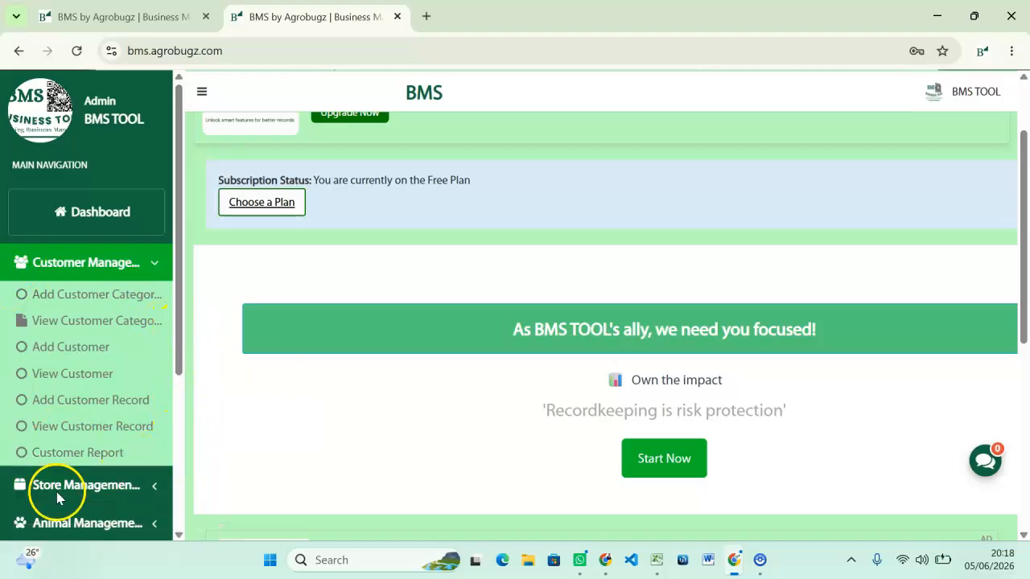
left_click(95, 296)
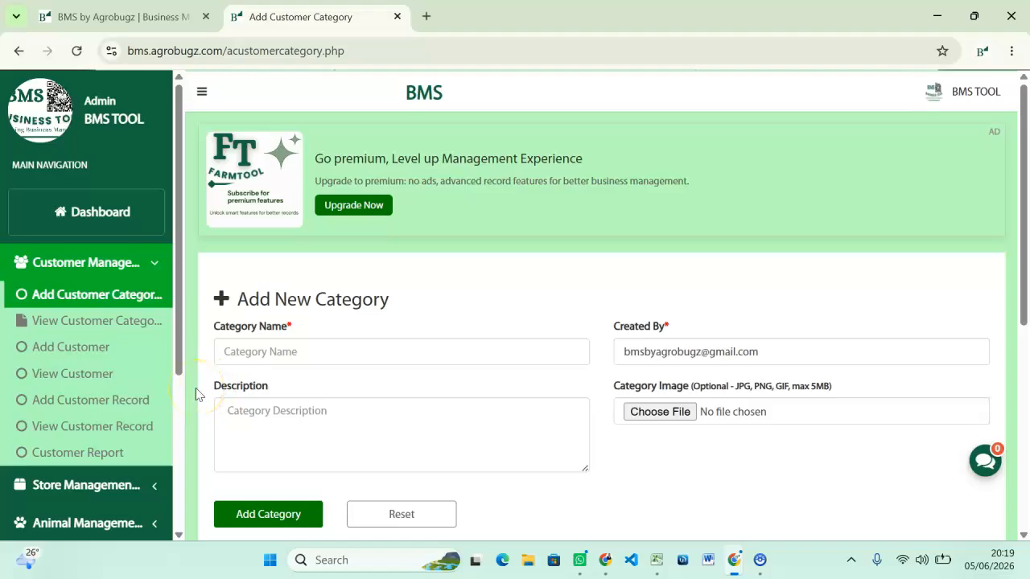
Enter 'Banana Customers' as the category name, fixing the missing letter.
left_click(321, 349)
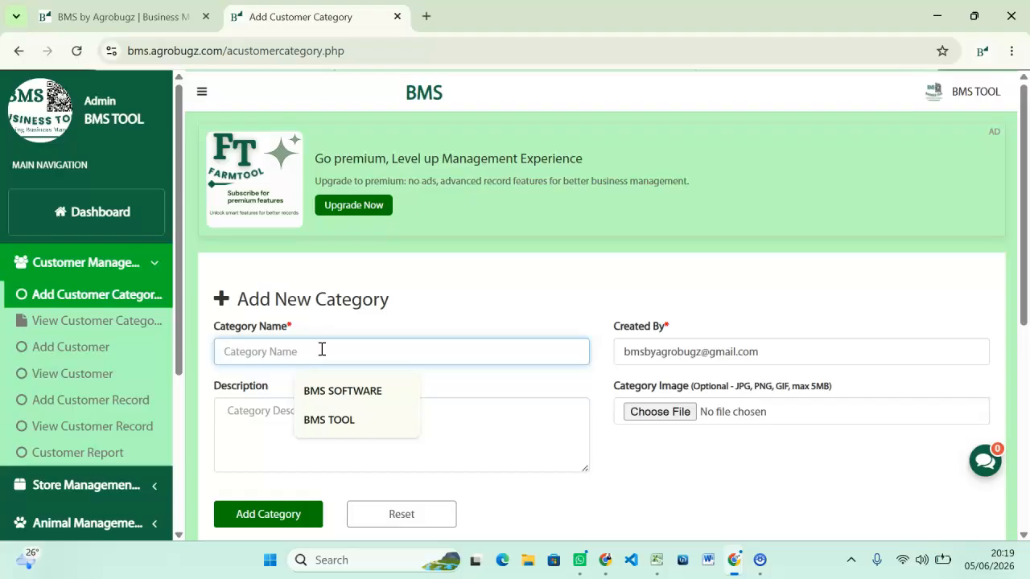
type("Bana")
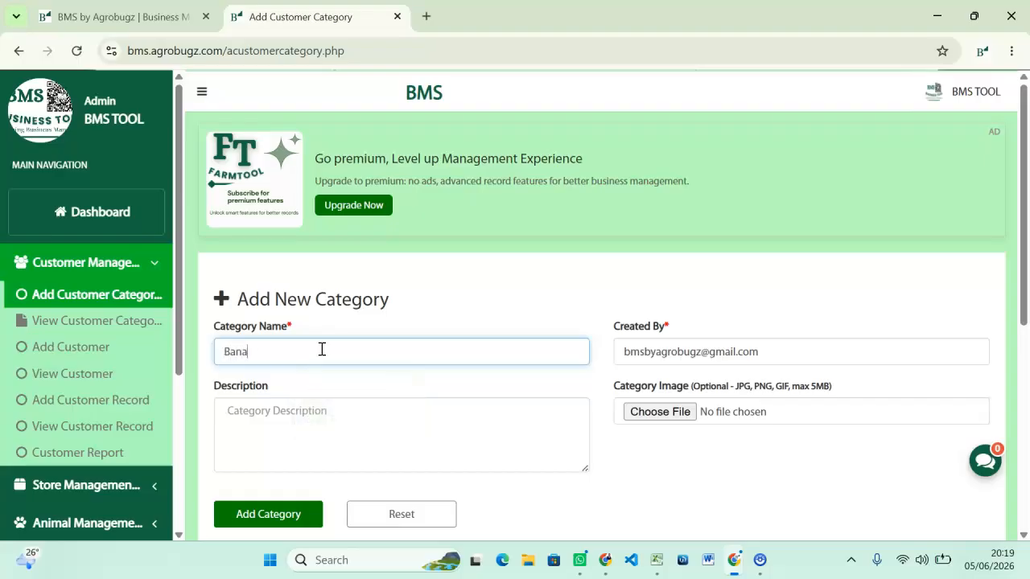
type("n Cus")
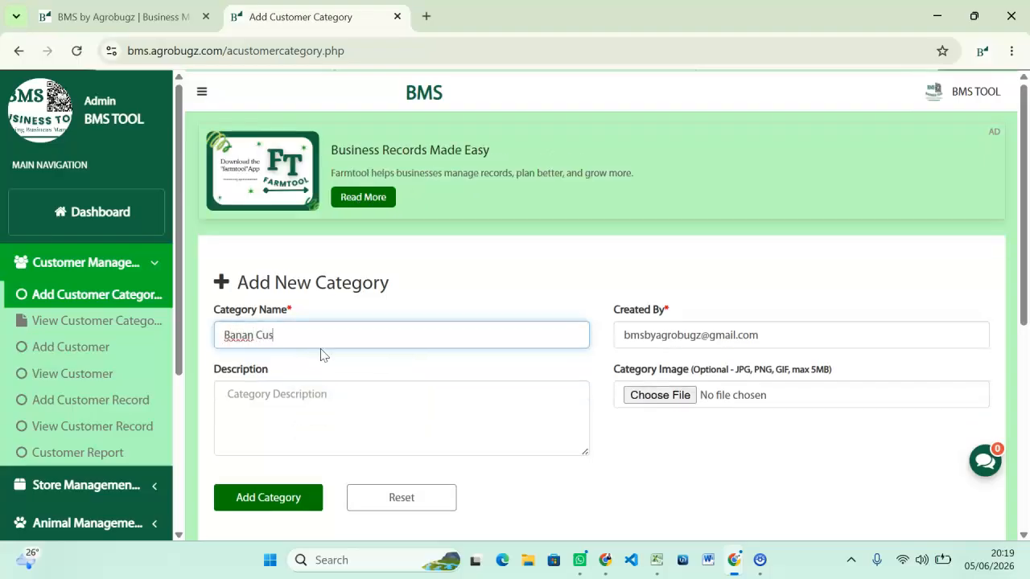
type("tomers")
left_click(253, 337)
type("a")
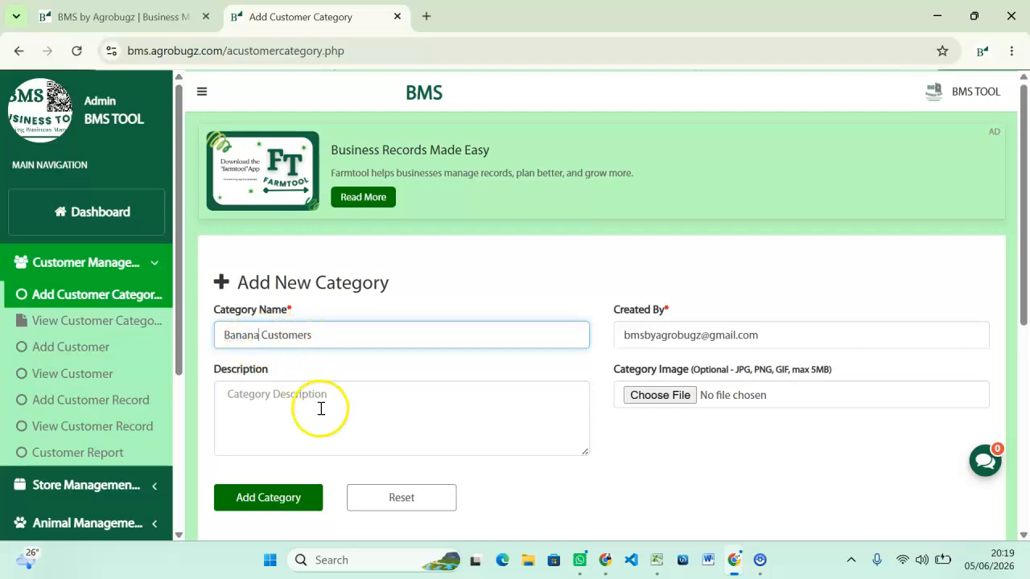
Give it the description 'They purchase bananas' and add the category.
scroll(320, 407, "down", 1)
left_click(271, 319)
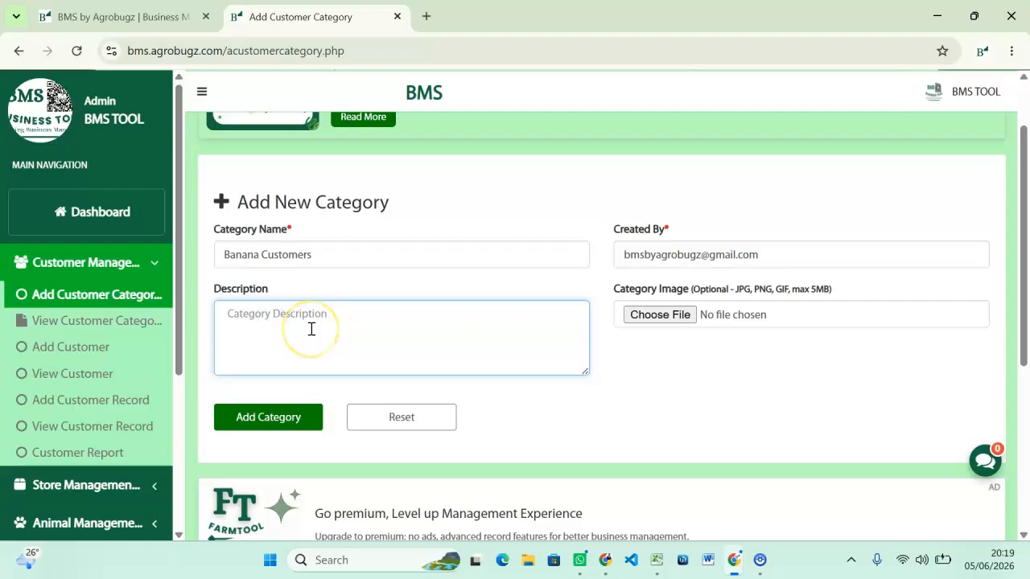
type("Th")
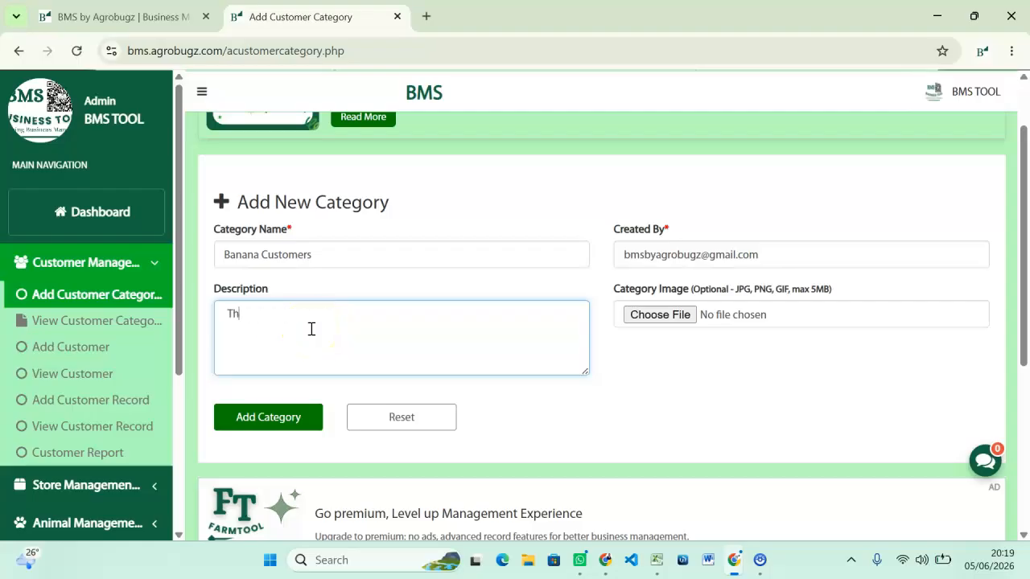
type("ey purchase banans")
left_click(361, 308)
key("BackSpace")
type("as")
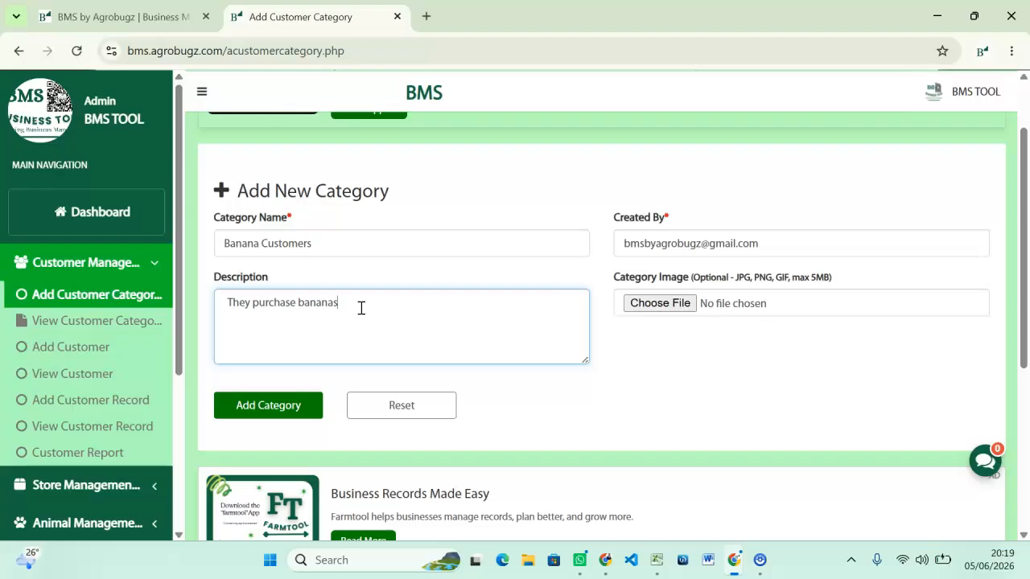
left_click(241, 409)
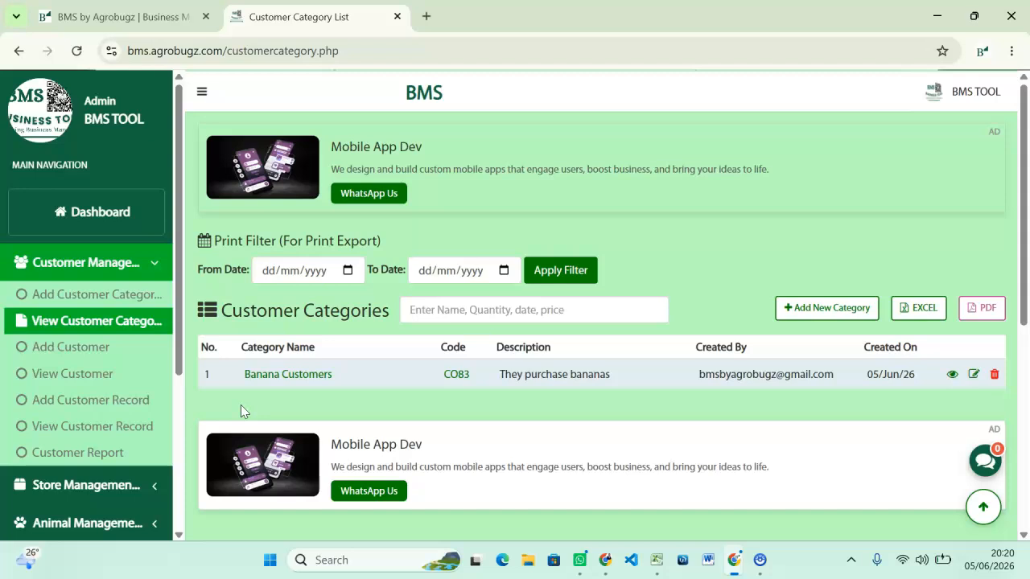
Open the Banana Customers link in the Customer Categories table.
left_click(280, 377)
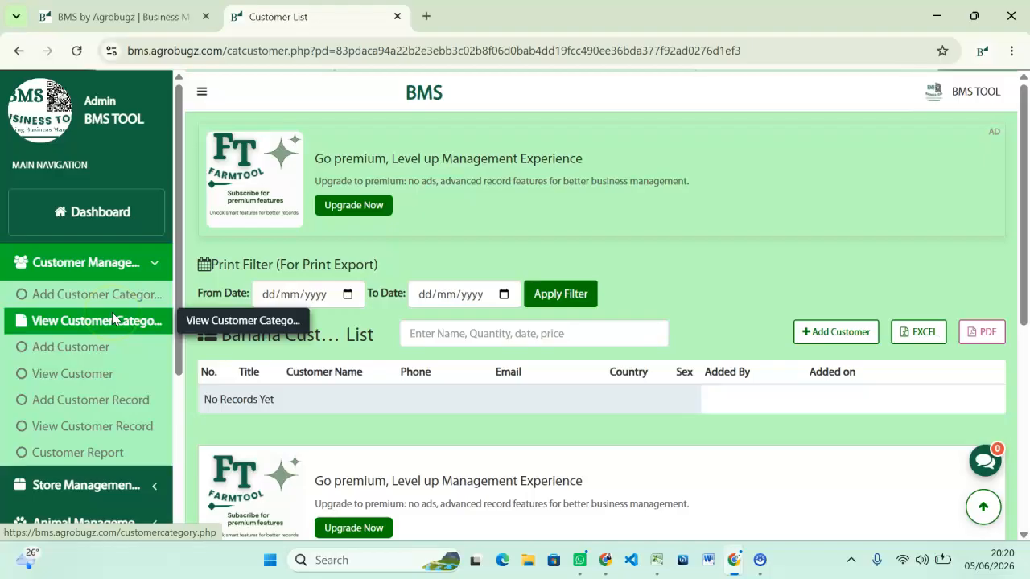
Start a new customer in the Banana Customers category with title Mr, skipping the image.
left_click(71, 348)
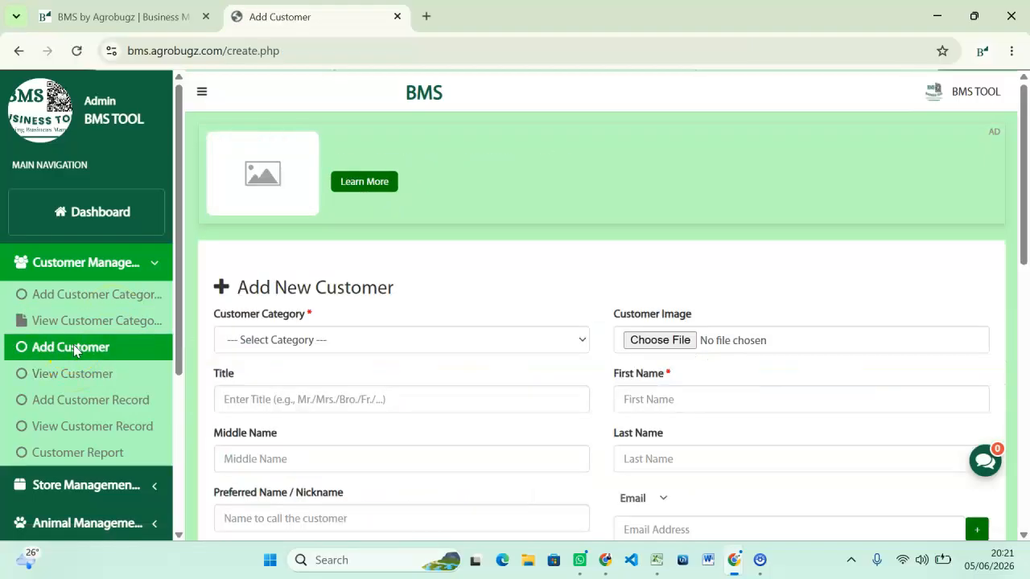
left_click(353, 329)
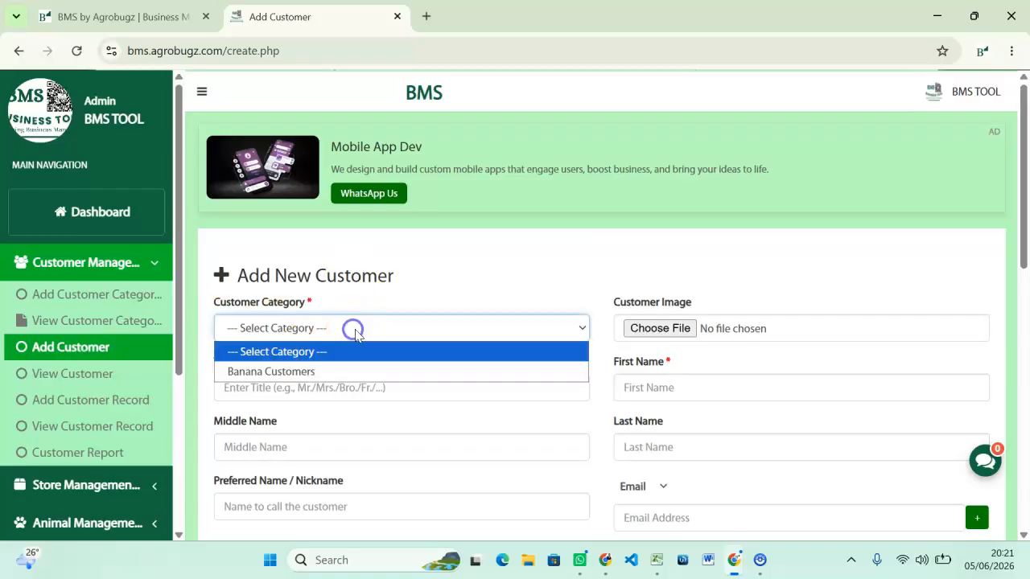
left_click(299, 370)
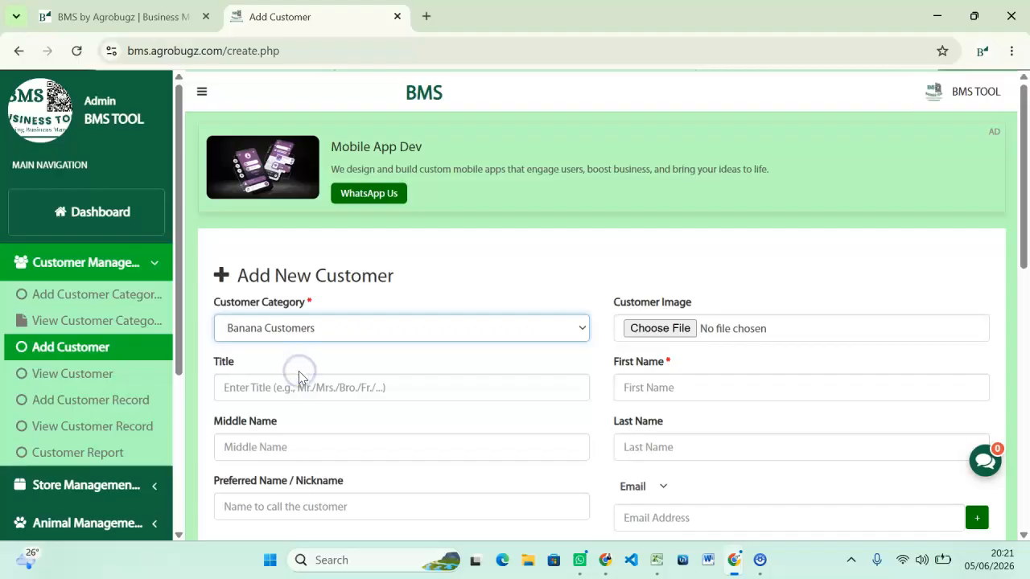
scroll(299, 371, "down", 1)
left_click(281, 306)
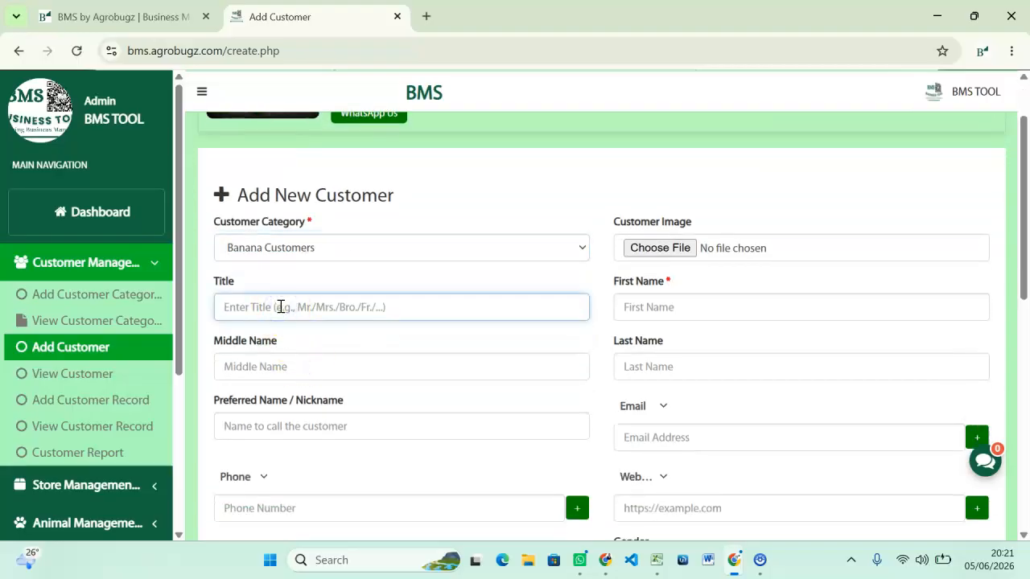
type("Mr")
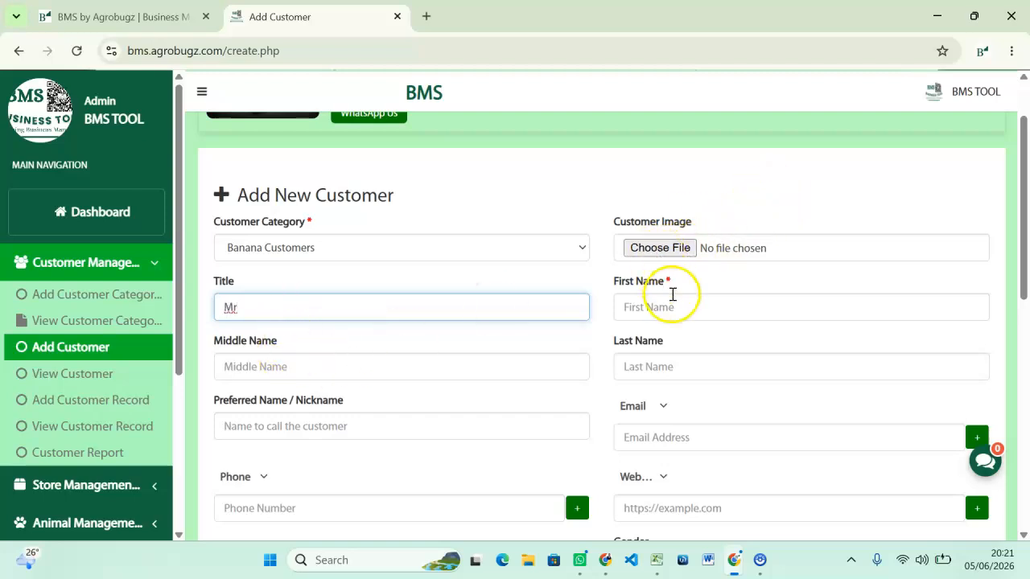
left_click(658, 250)
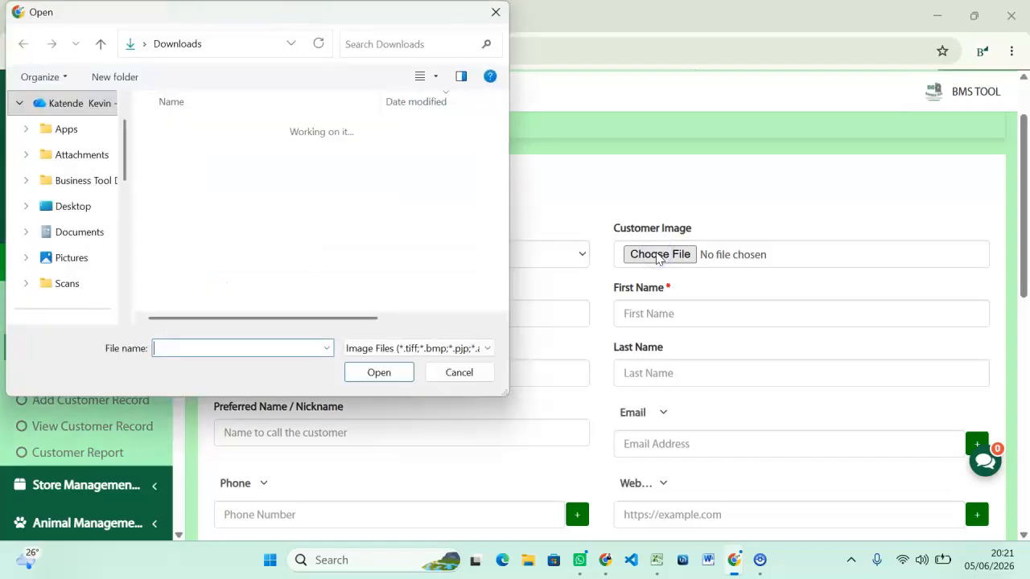
left_click(496, 12)
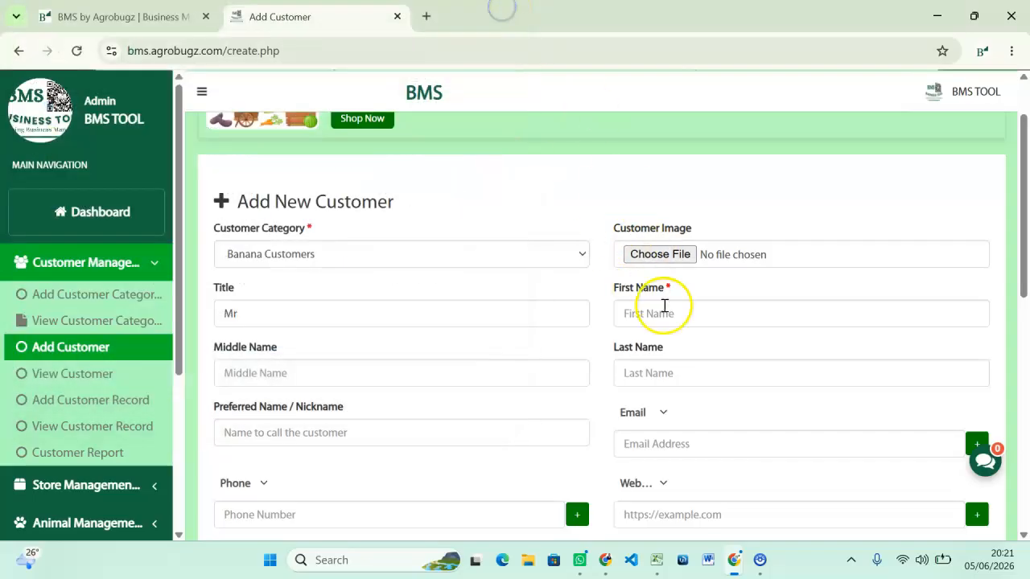
Enter first name BMS and autofill the saved e-mail, names, country and address.
left_click(632, 315)
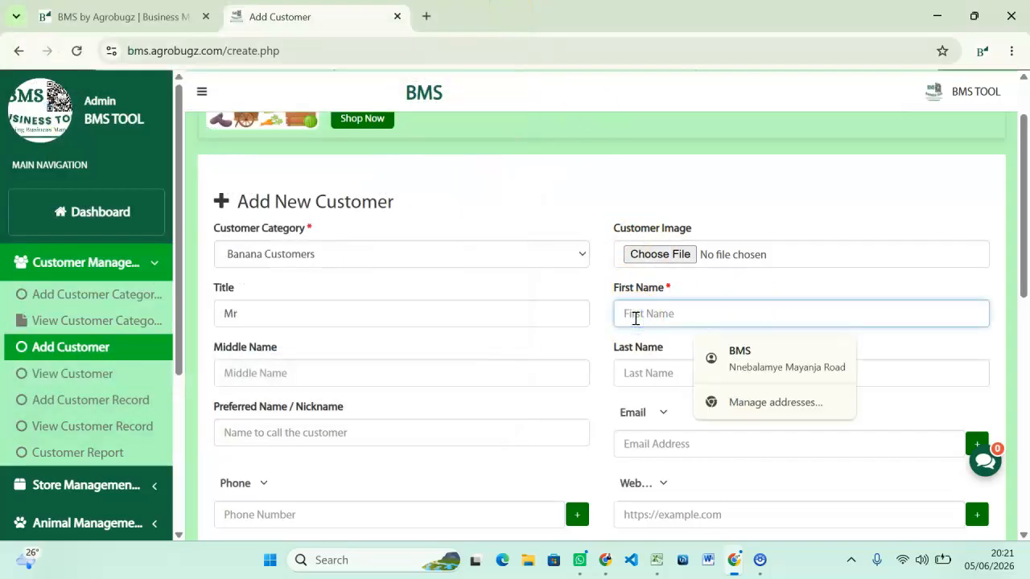
type("BMS")
scroll(640, 298, "down", 2)
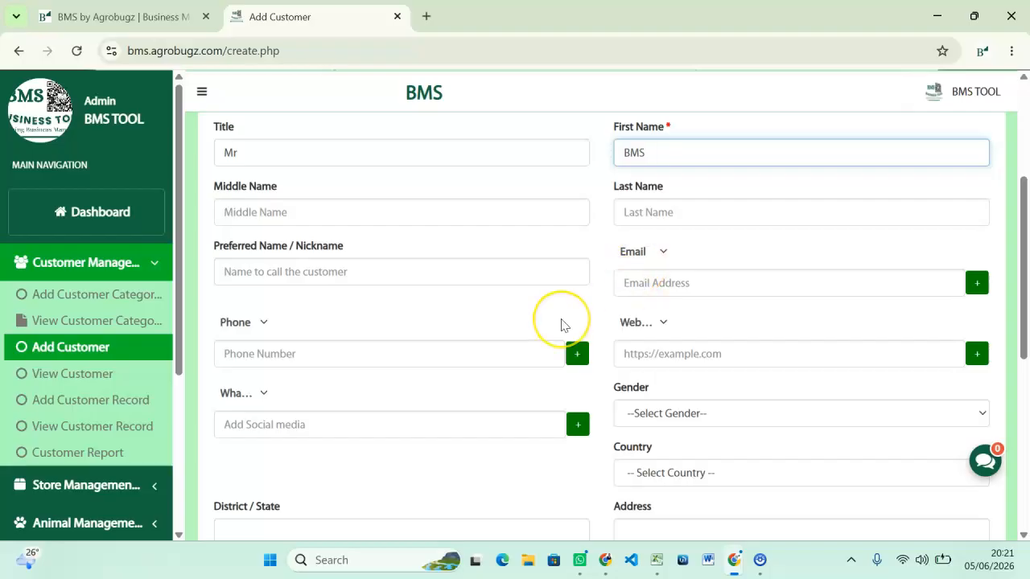
scroll(561, 322, "up", 1)
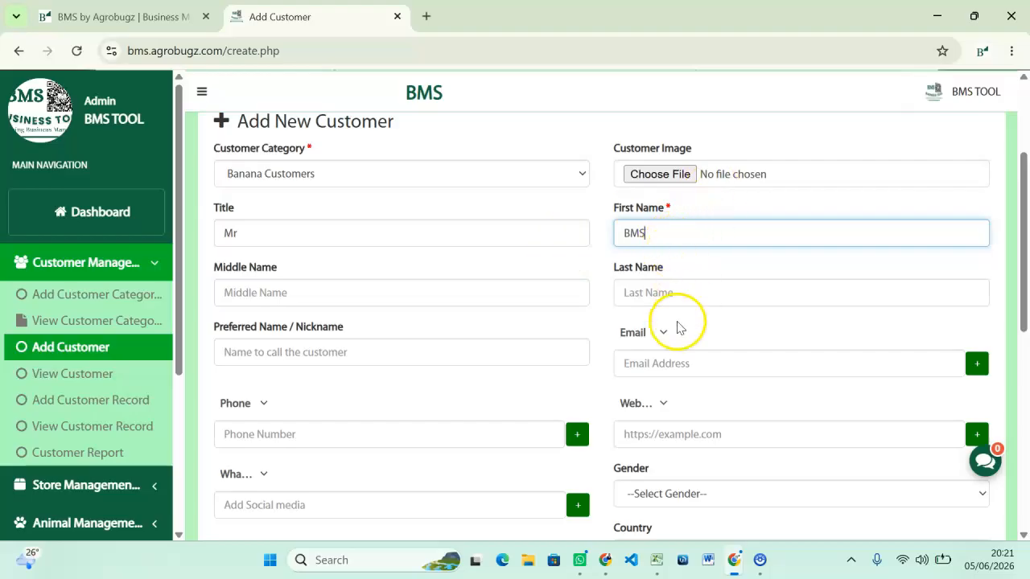
scroll(678, 327, "down", 1)
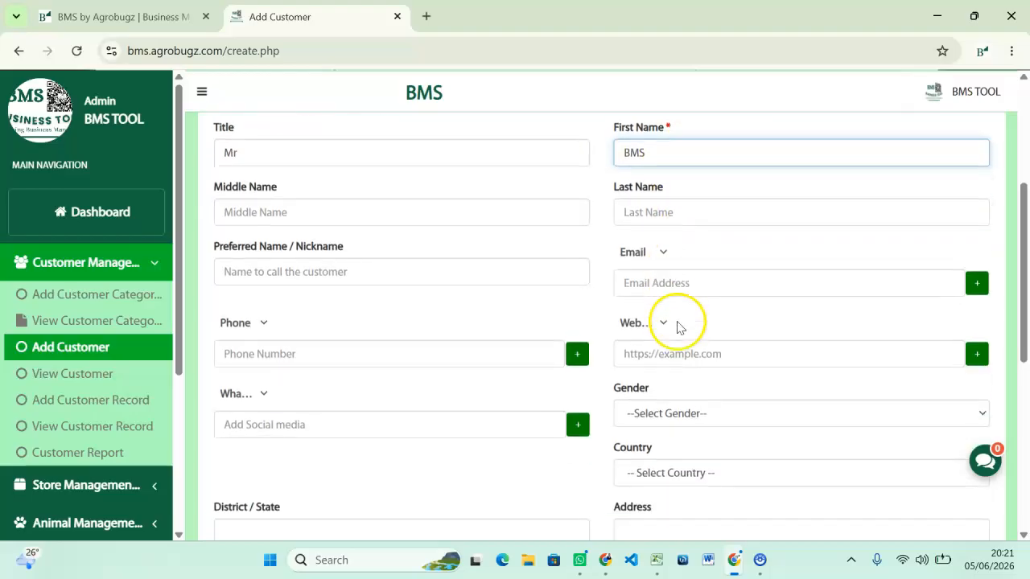
left_click(652, 285)
left_click(761, 328)
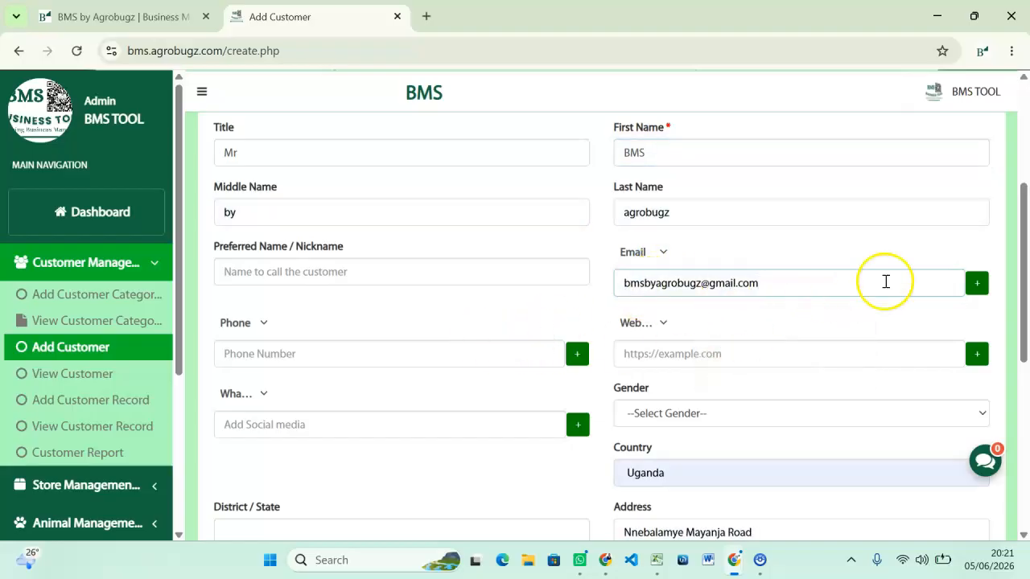
Add a second e-mail row and type the customer's other e-mail address, correcting typos.
left_click(978, 284)
left_click(631, 353)
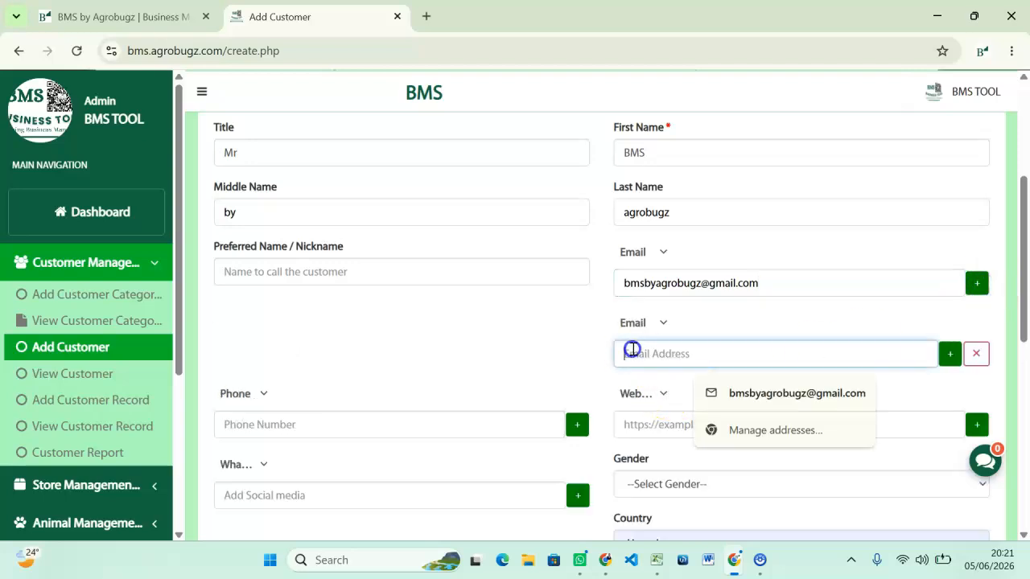
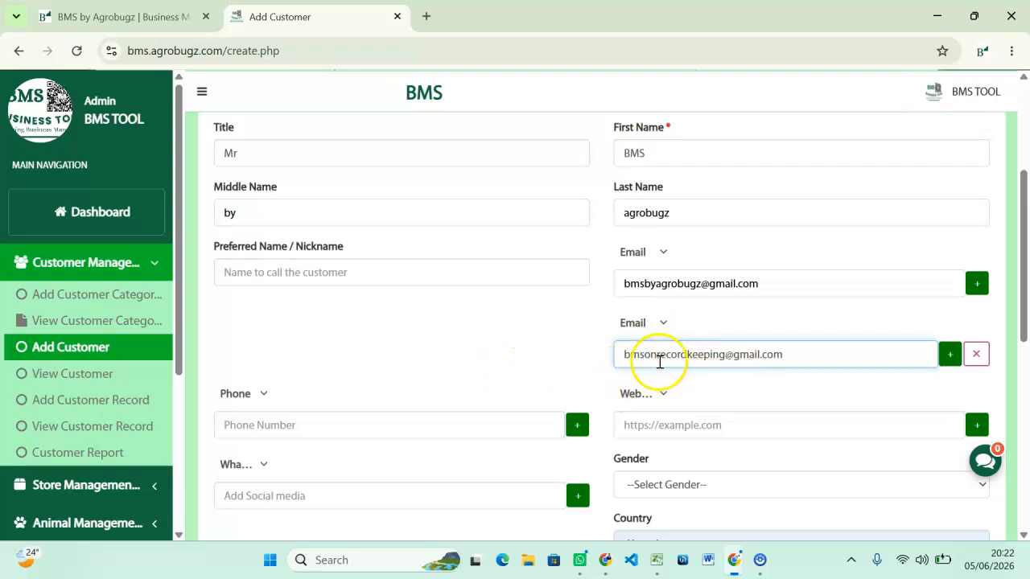
left_click(655, 354)
type("n")
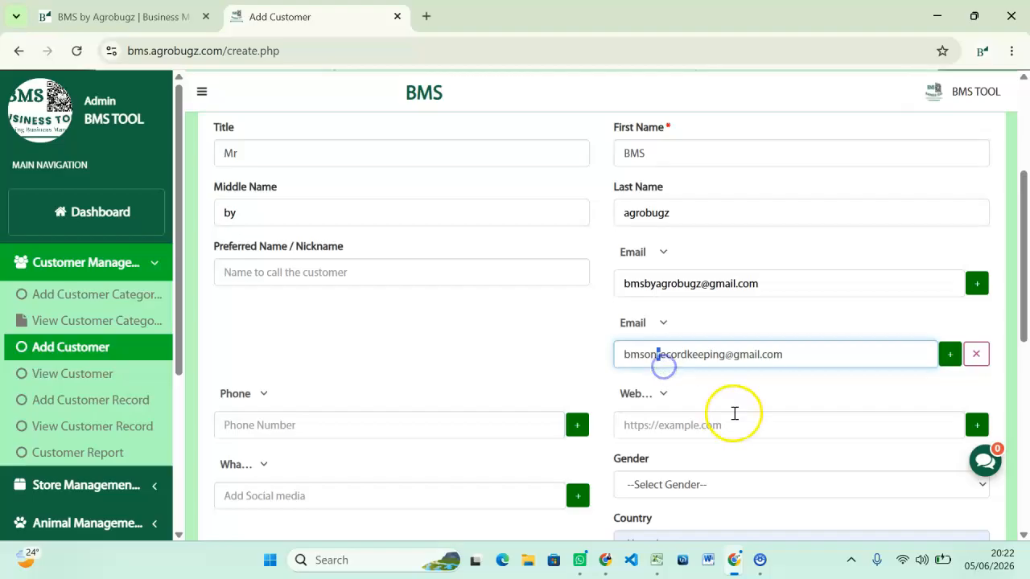
left_click(681, 368)
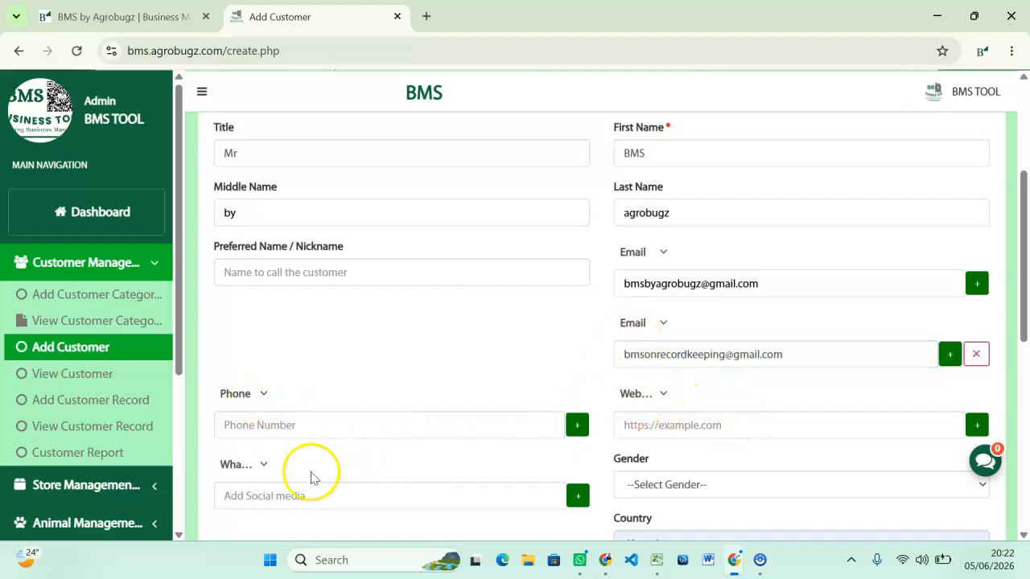
Label the second e-mail with the custom label 'Business Tool Email'.
left_click(663, 323)
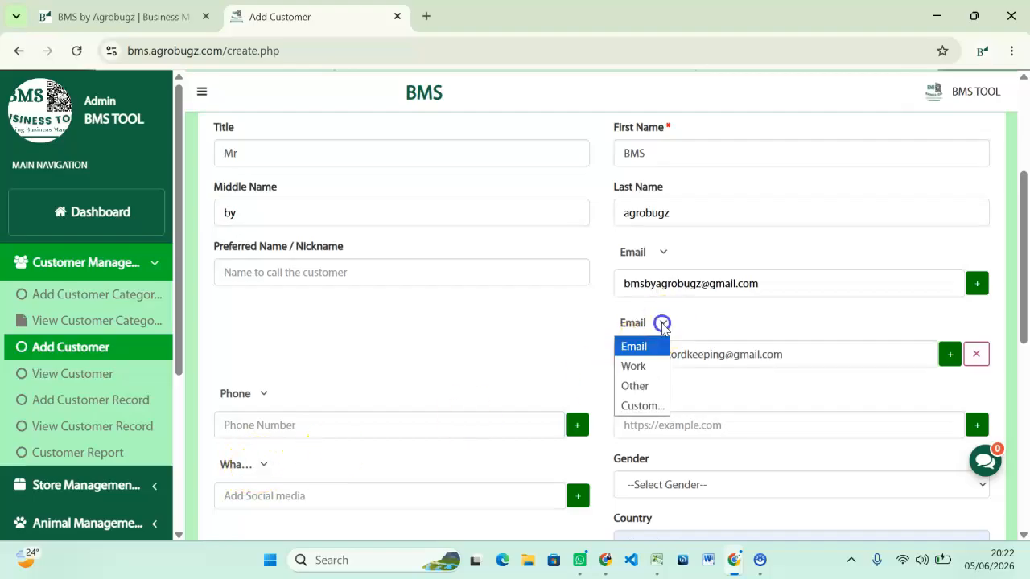
left_click(642, 405)
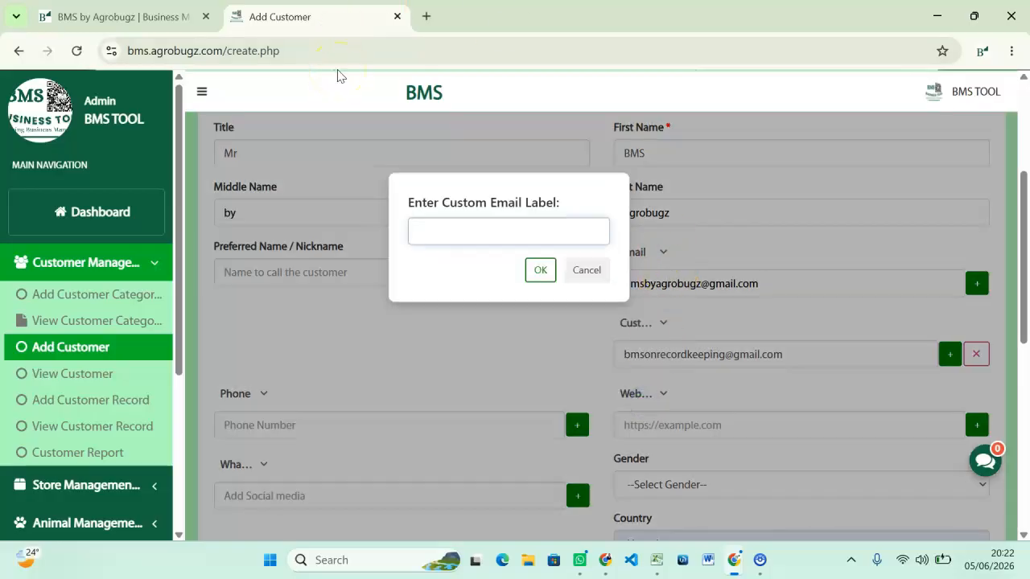
type("Business Tool Email")
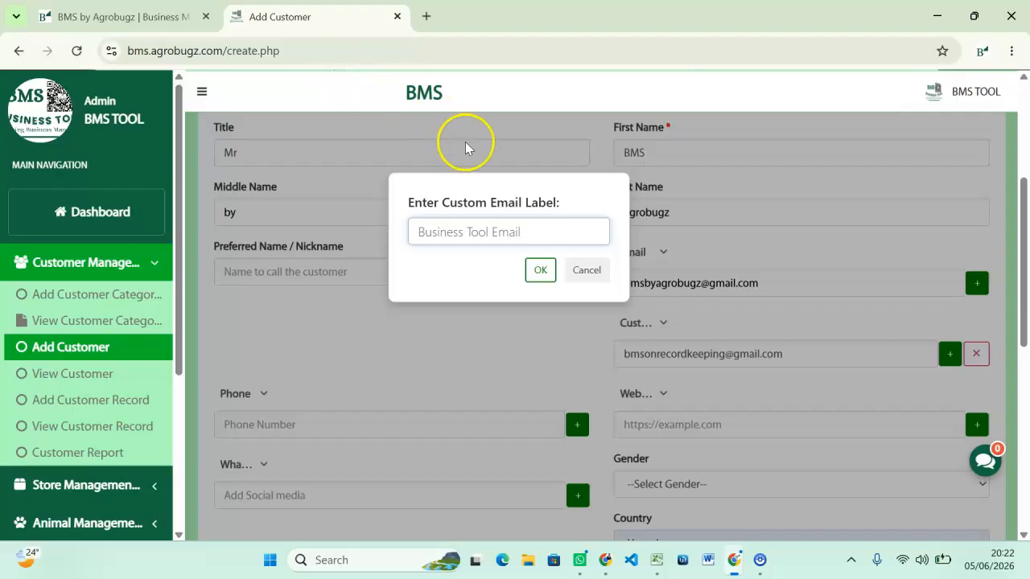
left_click(548, 270)
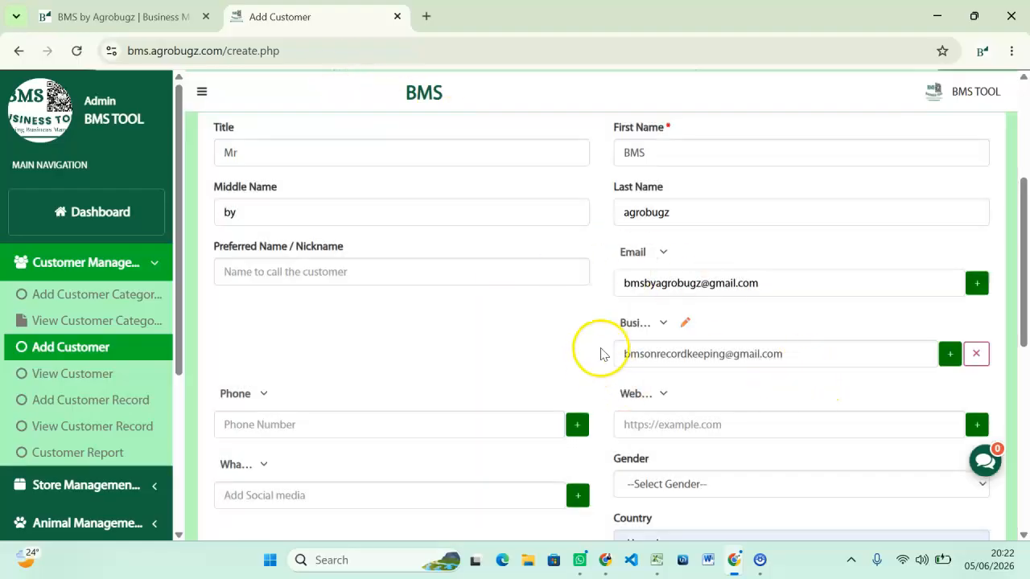
left_click(659, 323)
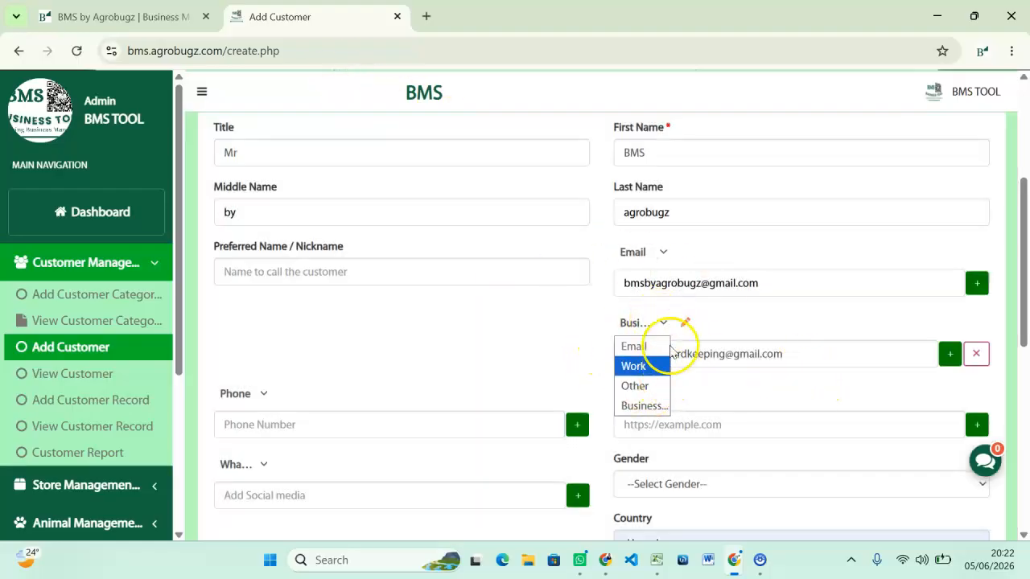
left_click(686, 323)
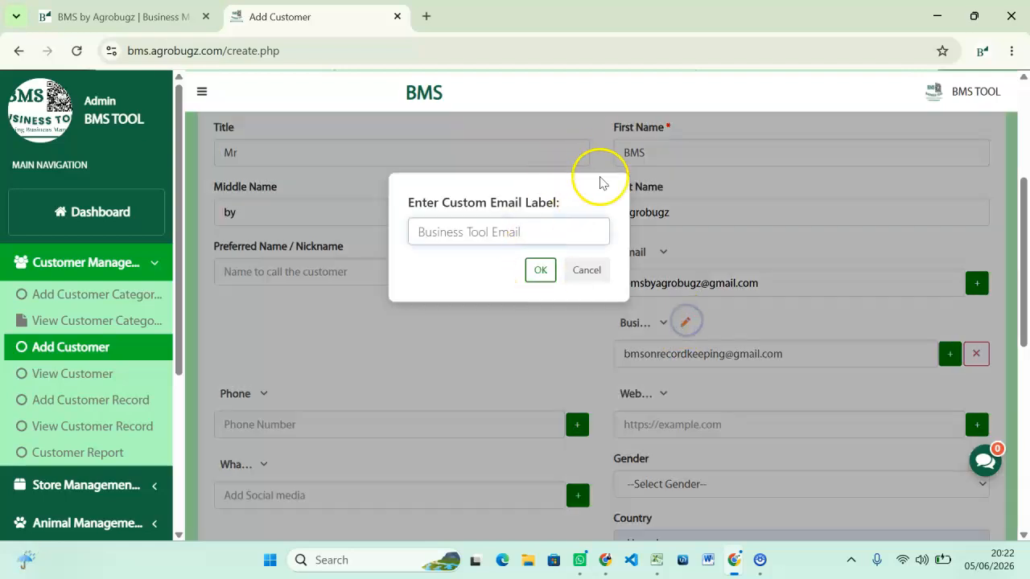
left_click(542, 271)
Set the social media entry's platform to a custom platform name.
scroll(656, 331, "down", 2)
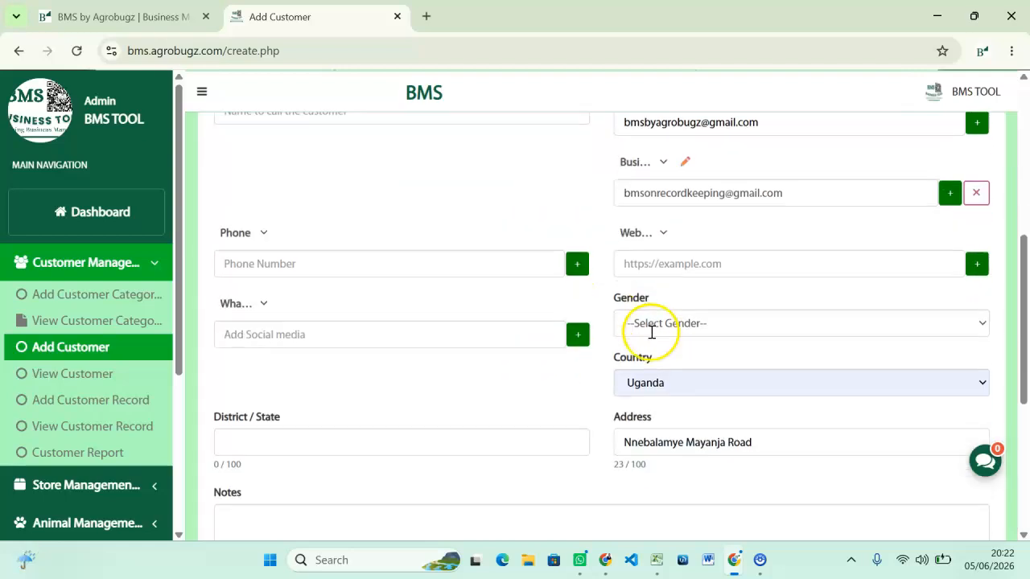
left_click(259, 234)
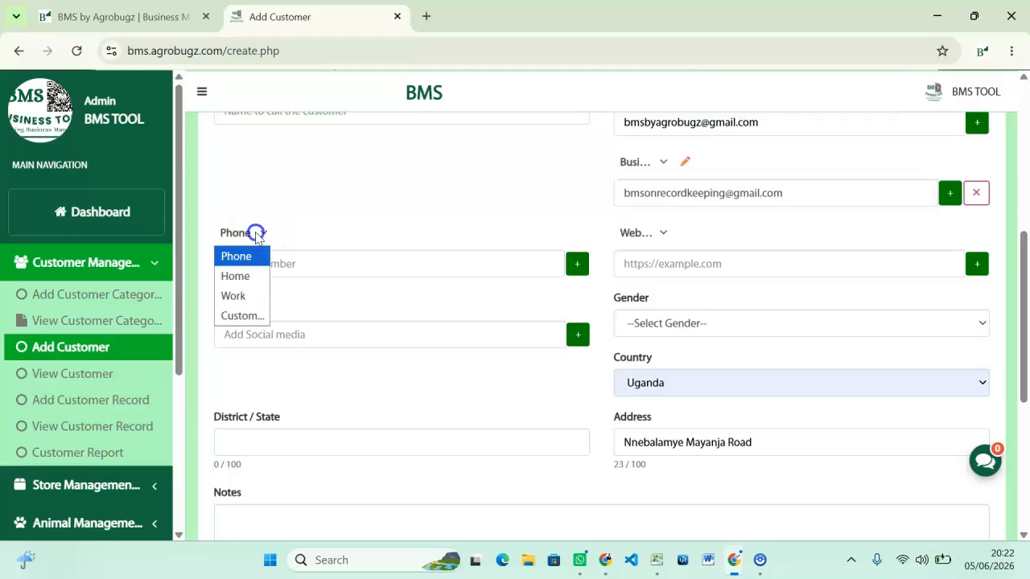
left_click(653, 235)
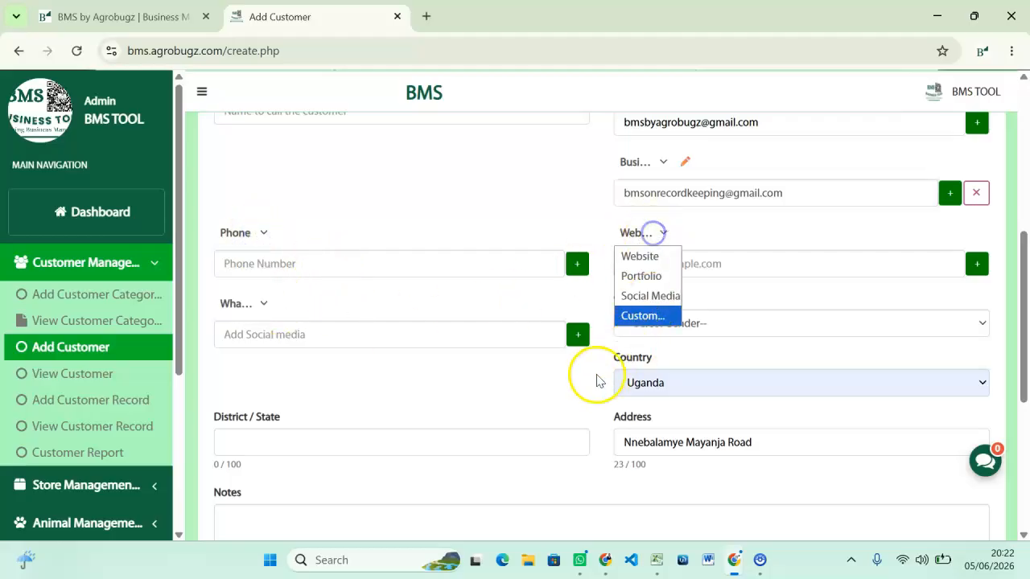
scroll(395, 363, "down", 1)
left_click(262, 225)
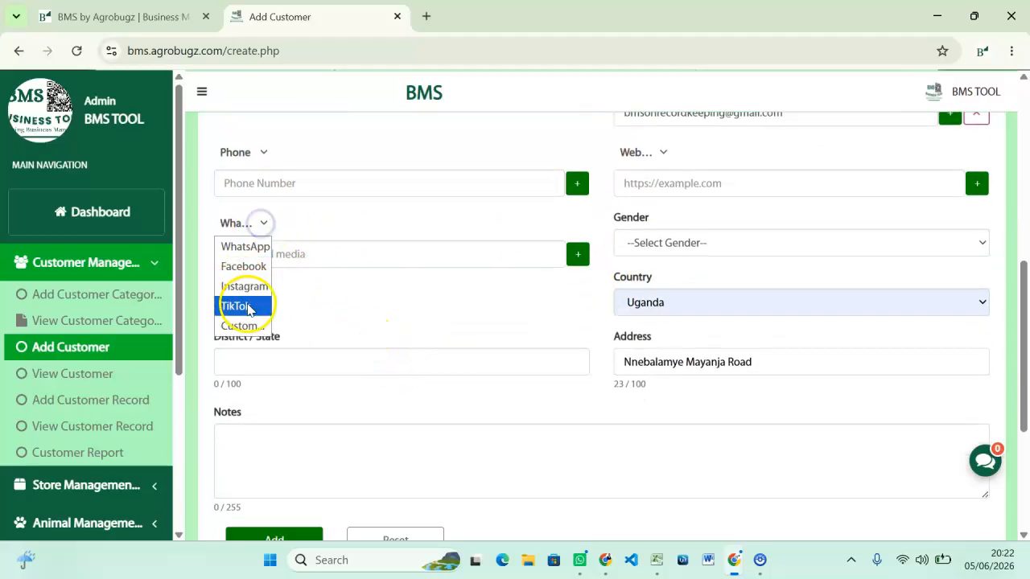
left_click(244, 326)
left_click(500, 234)
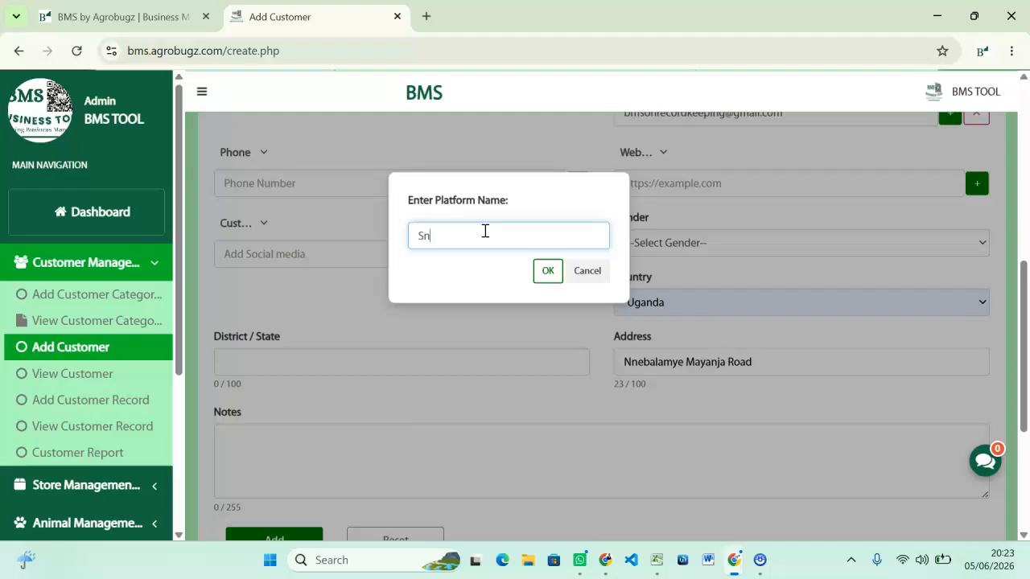
left_click(540, 273)
Enter the customer's social media handle.
left_click(245, 257)
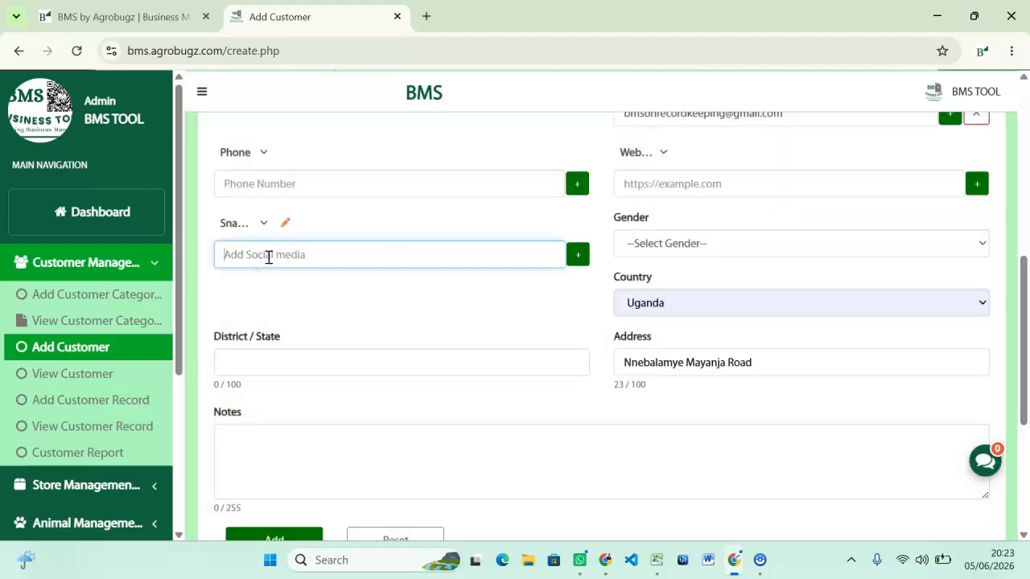
type("bmsatbu")
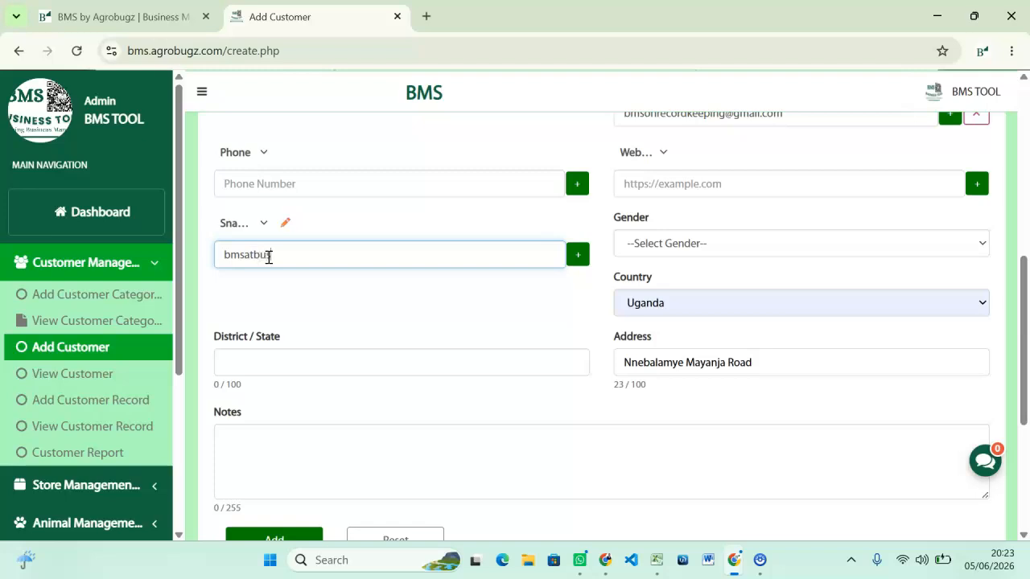
type("siness")
key("BackSpace")
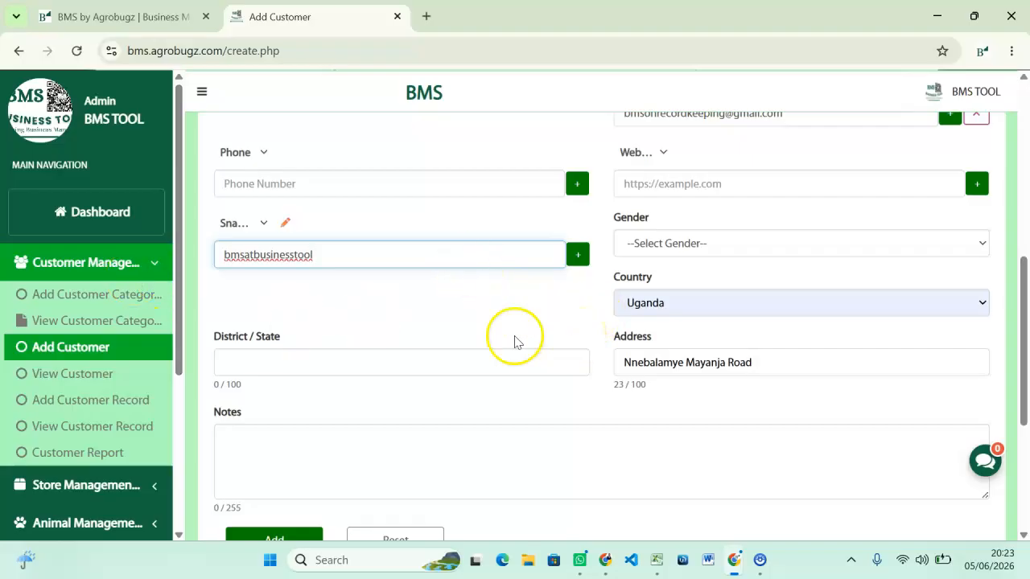
scroll(379, 294, "down", 2)
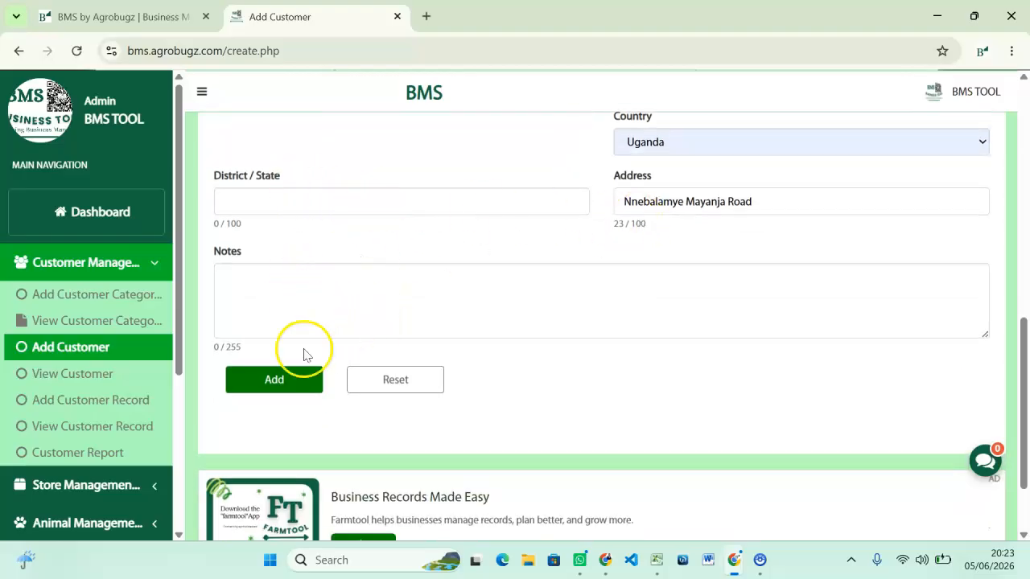
Save the new customer BMS by agrobugz so it is listed under Banana Customers.
left_click(274, 380)
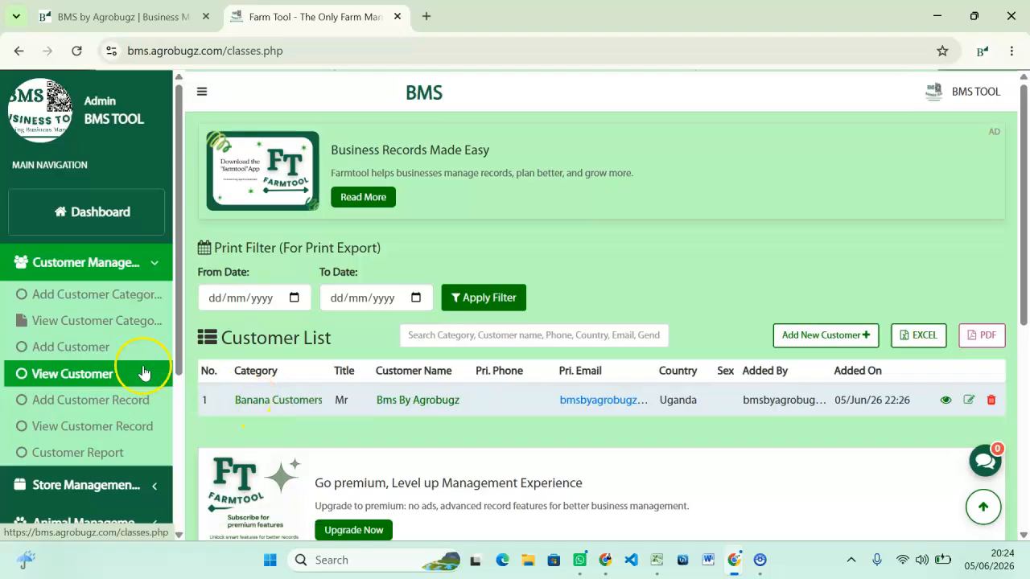
Open Banana Customers from the customer categories to see its single Uganda customer.
left_click(71, 322)
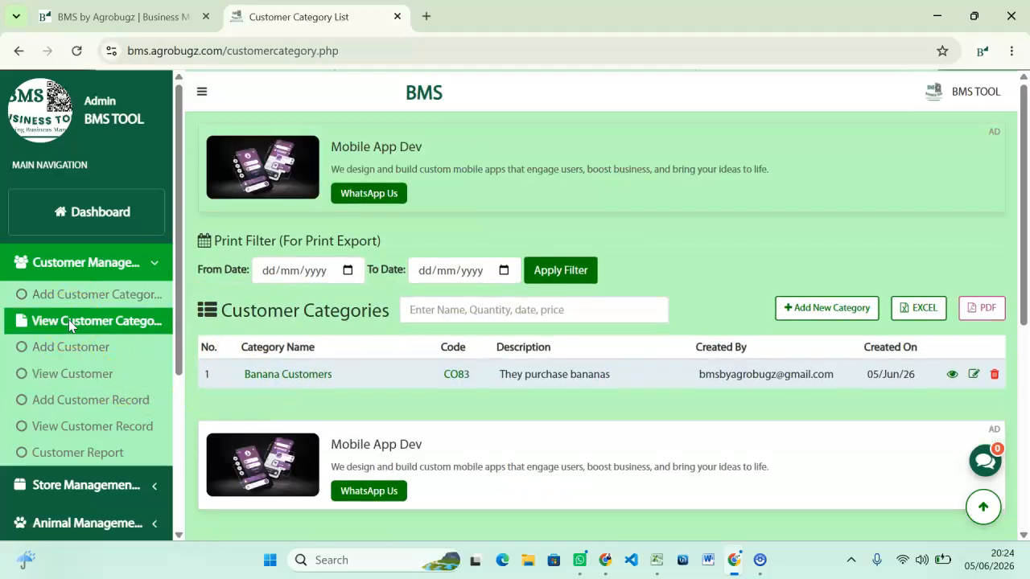
left_click(292, 378)
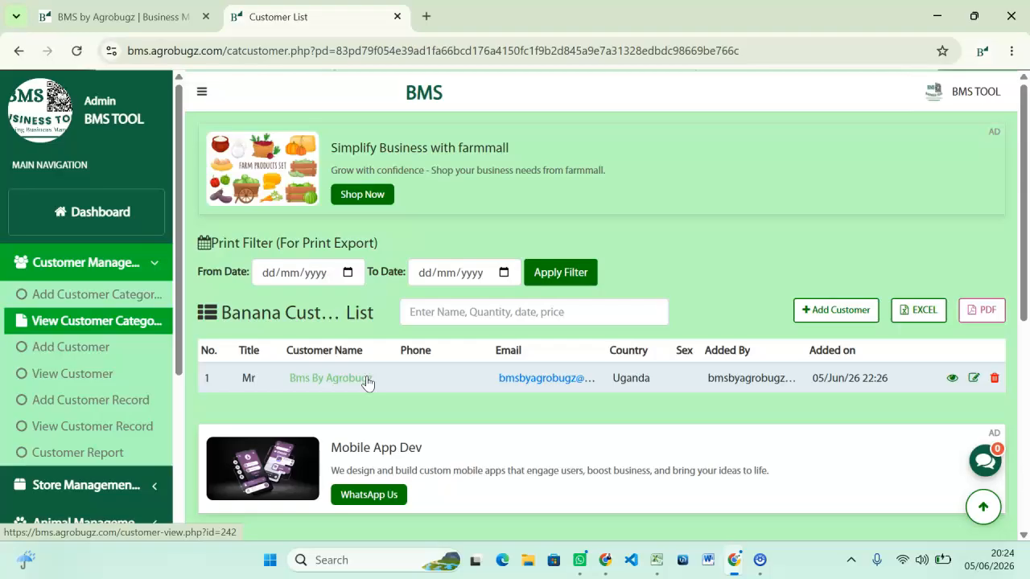
scroll(274, 393, "down", 1)
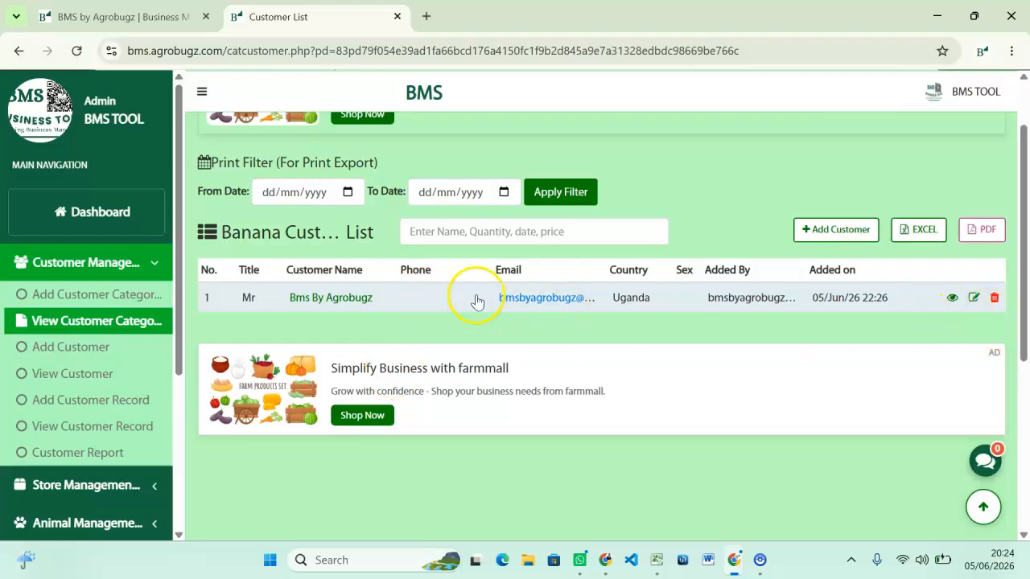
scroll(476, 298, "up", 1)
left_click(974, 377)
scroll(573, 356, "down", 4)
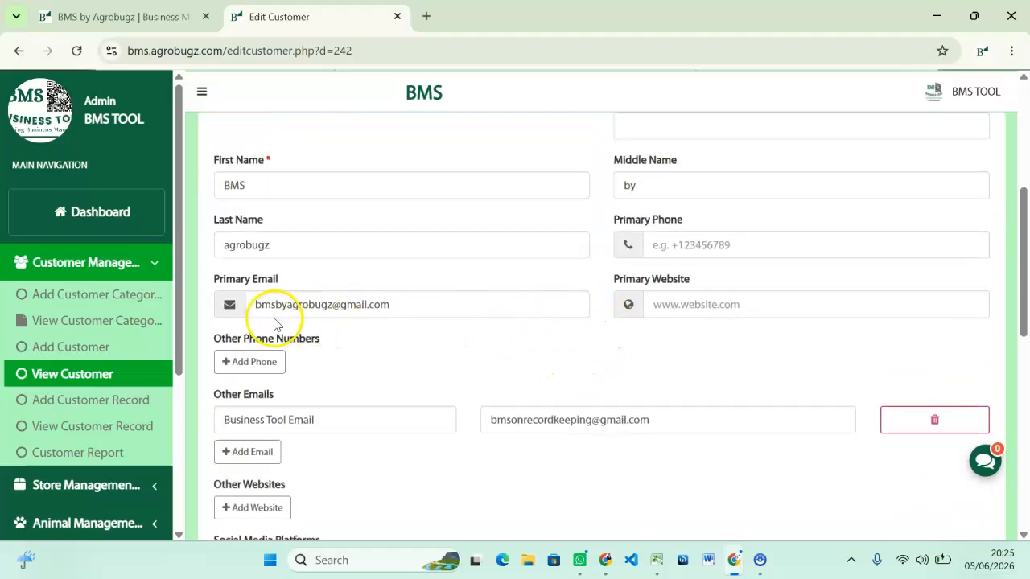
scroll(702, 253, "up", 1)
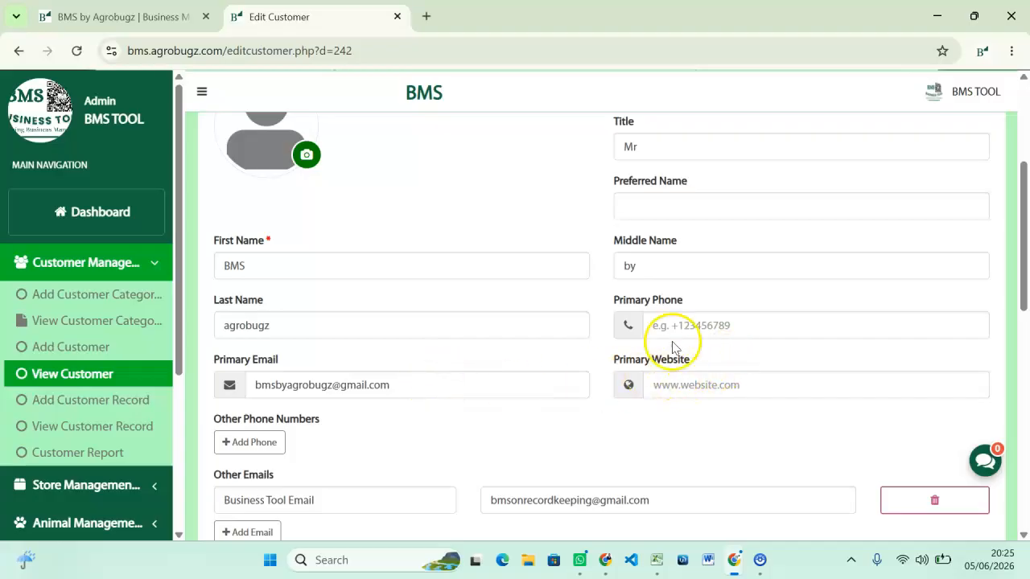
scroll(662, 304, "up", 1)
scroll(659, 305, "up", 1)
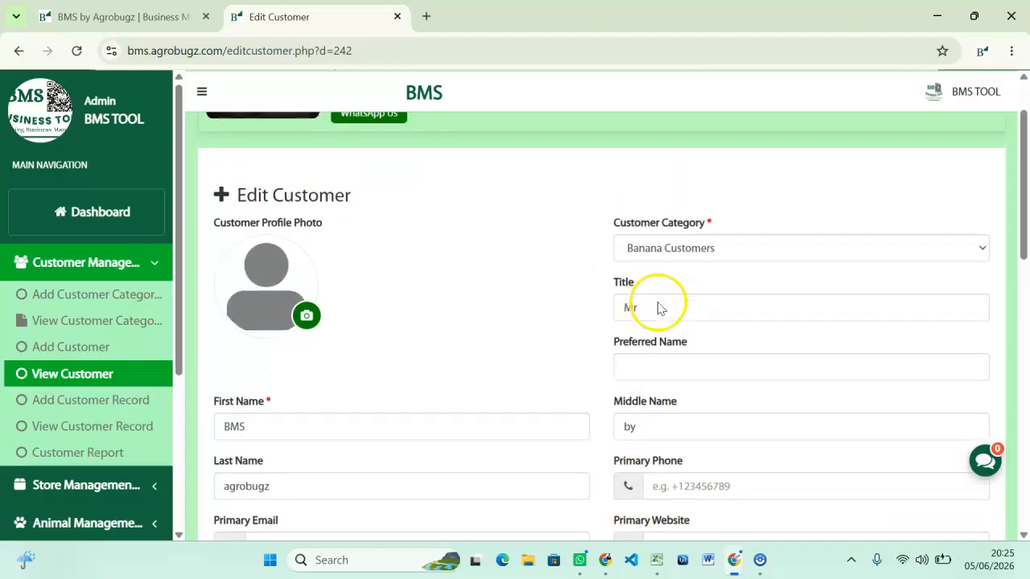
scroll(202, 312, "left", 5)
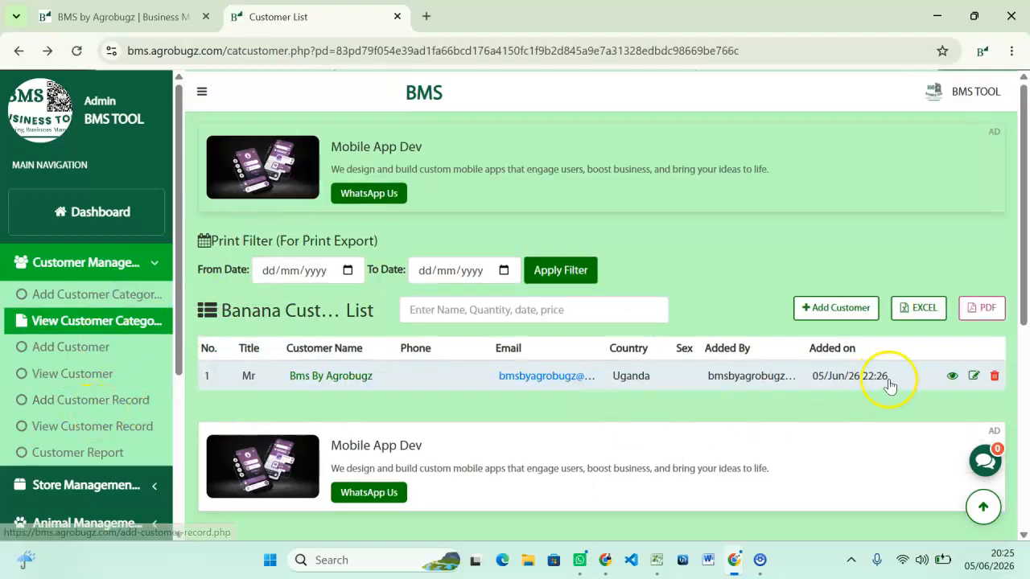
left_click(952, 375)
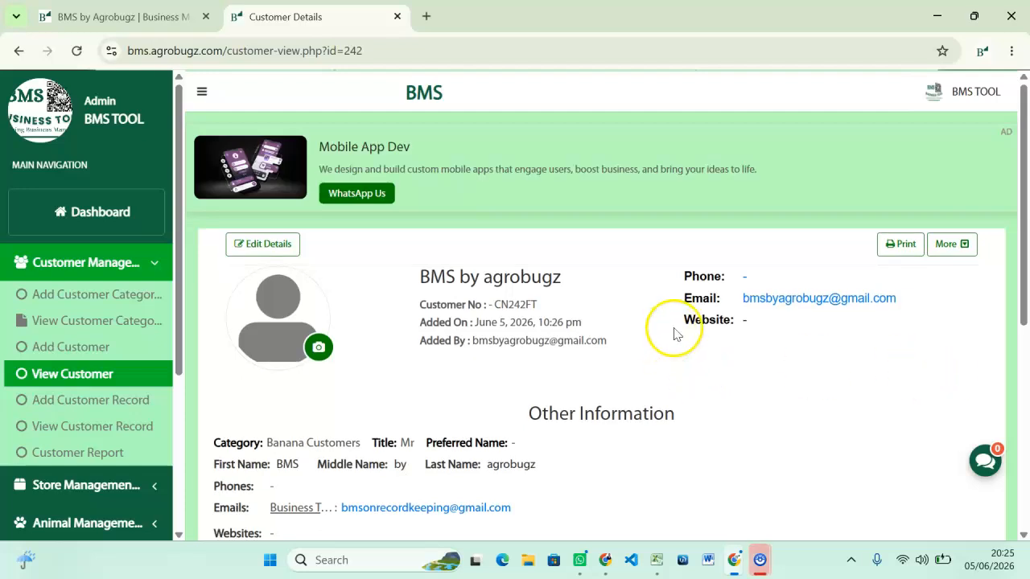
scroll(469, 419, "down", 2)
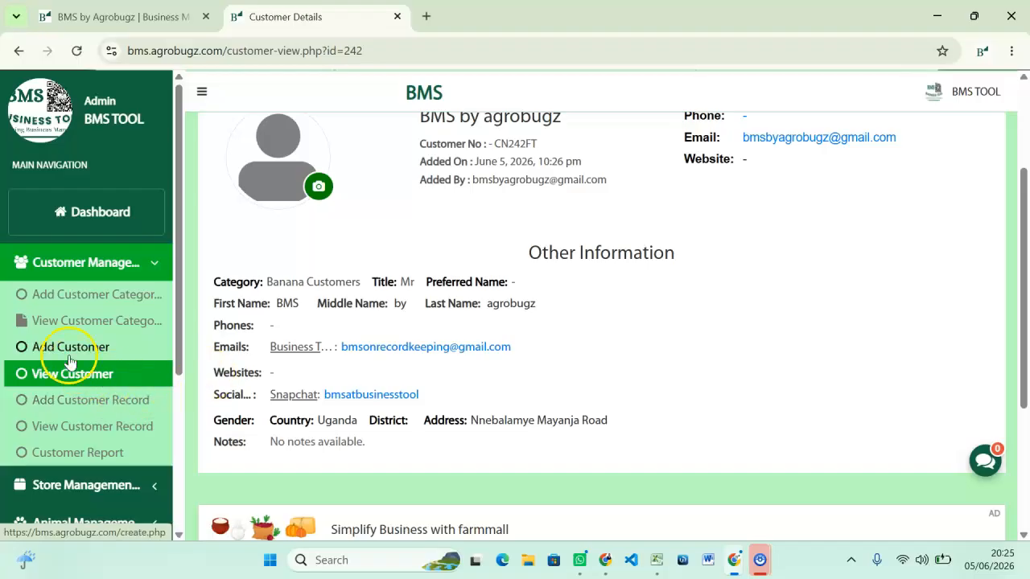
Go back from the customer details to the Banana Customers list.
left_click(81, 321)
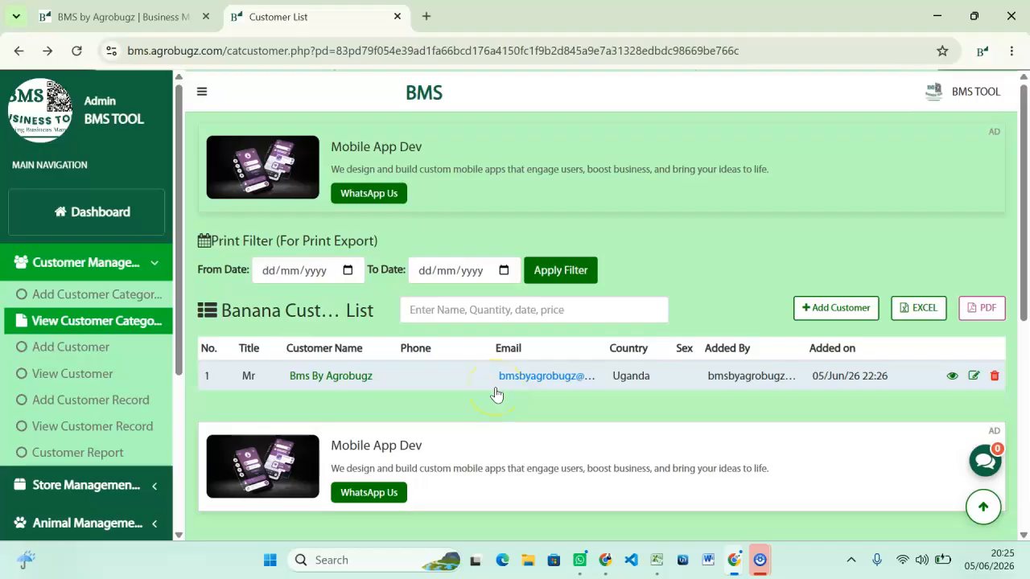
left_click_drag(181, 291, 180, 349)
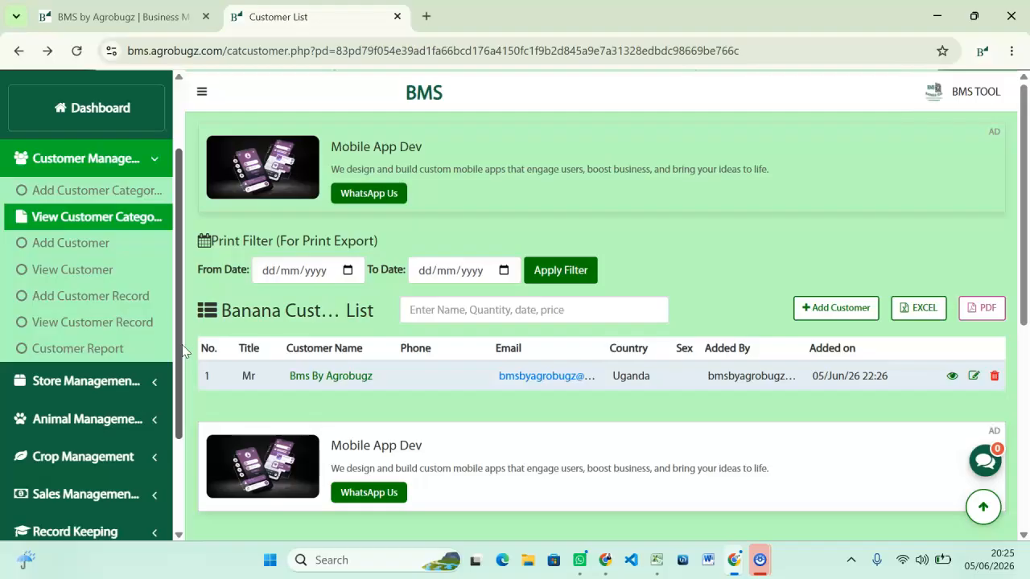
Start a customer record for BMS by agrobugz with record type Purchase instead of Internal Note.
left_click(84, 310)
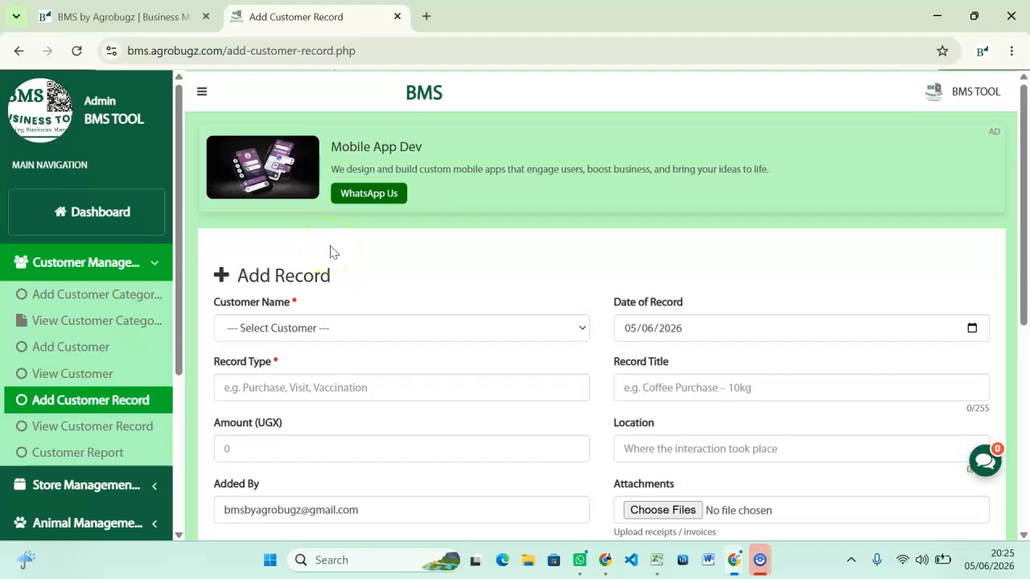
left_click(340, 329)
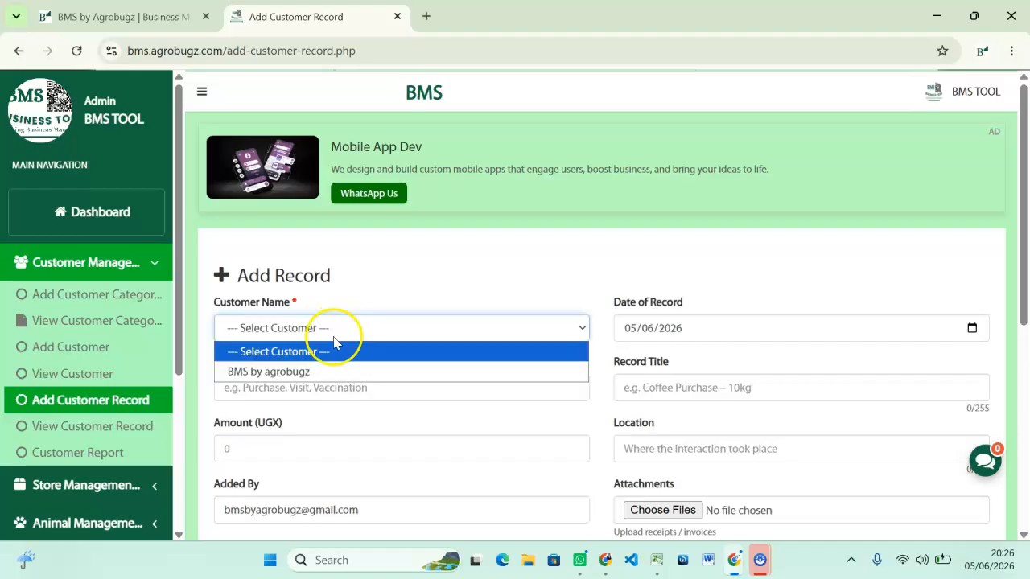
left_click(277, 373)
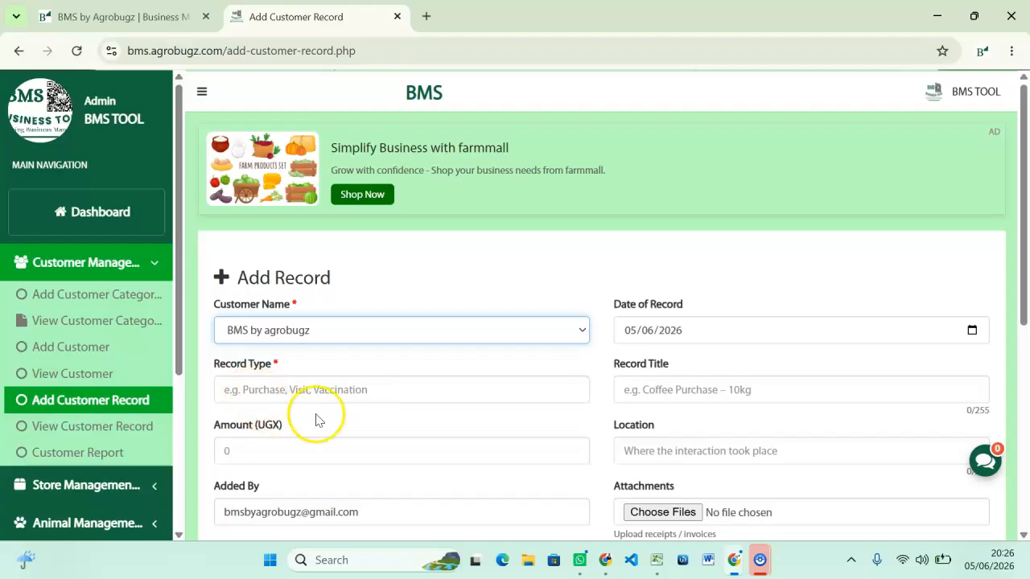
left_click(490, 393)
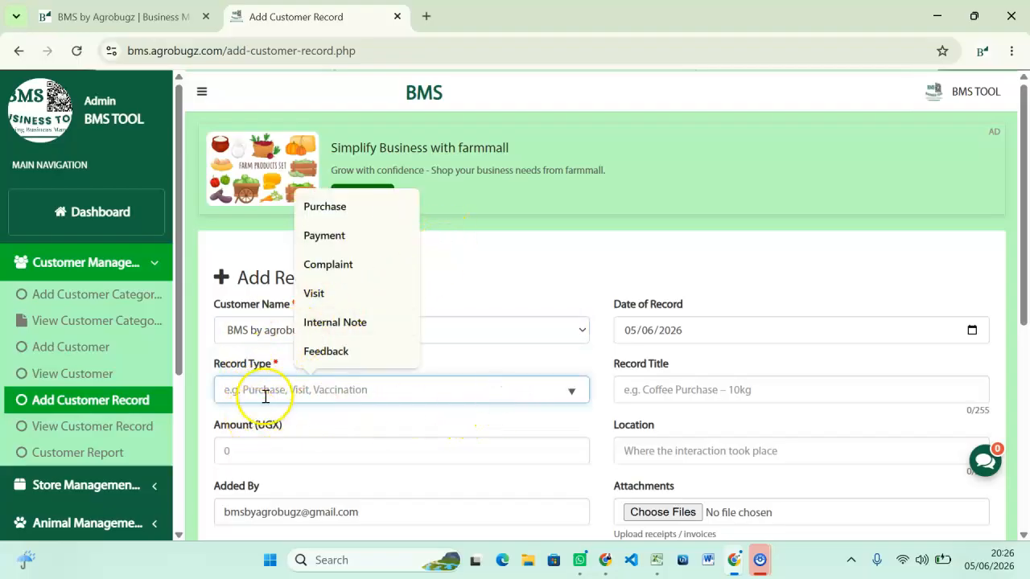
left_click(336, 322)
key("BackSpace")
key("BackSpace")
key("BackSpace")
key("BackSpace")
key("BackSpace")
key("BackSpace")
key("BackSpace")
key("BackSpace")
key("BackSpace")
key("BackSpace")
key("BackSpace")
key("BackSpace")
key("BackSpace")
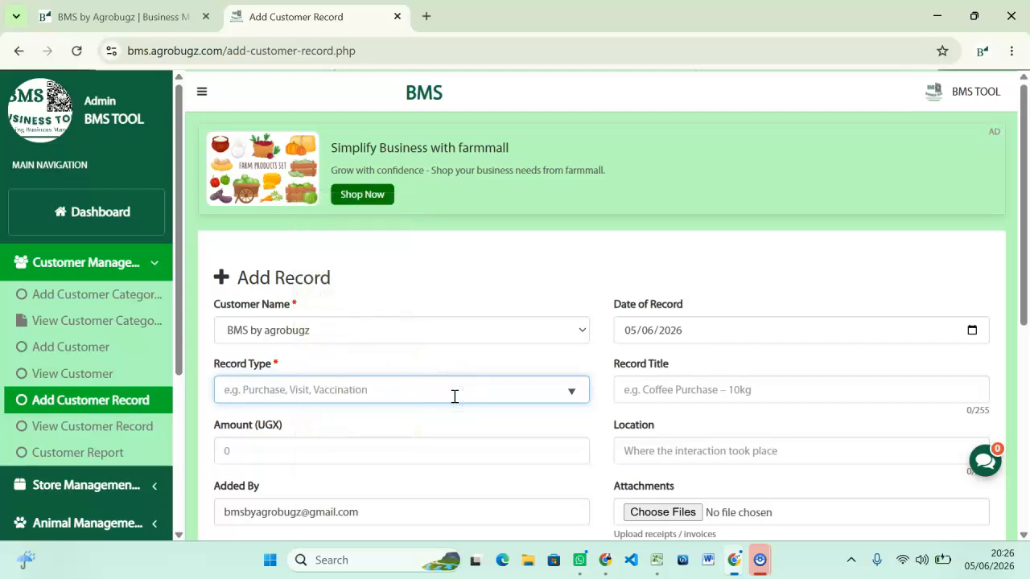
type("Purchase")
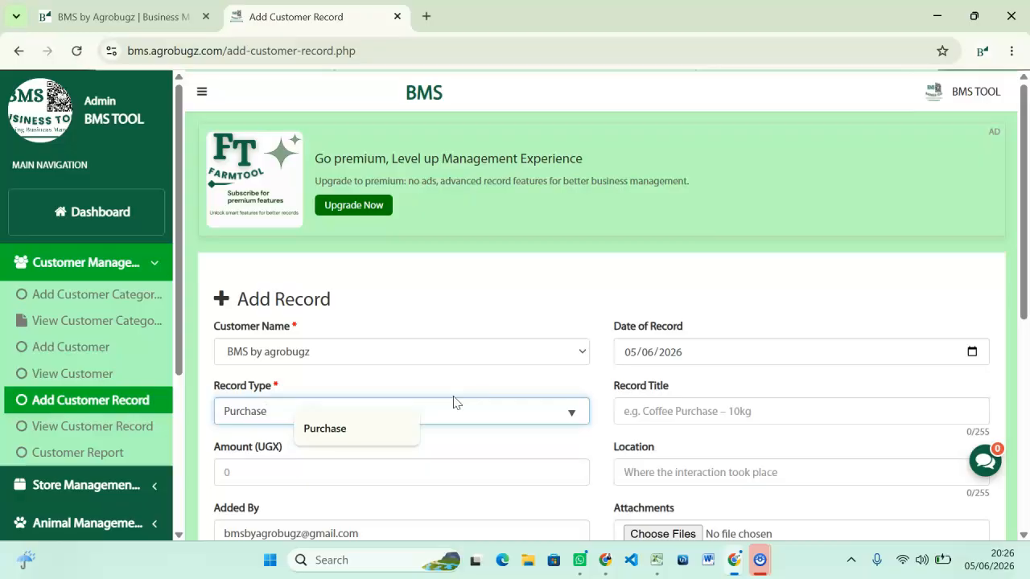
Title the Purchase record 'Remember' and save it.
scroll(454, 402, "down", 1)
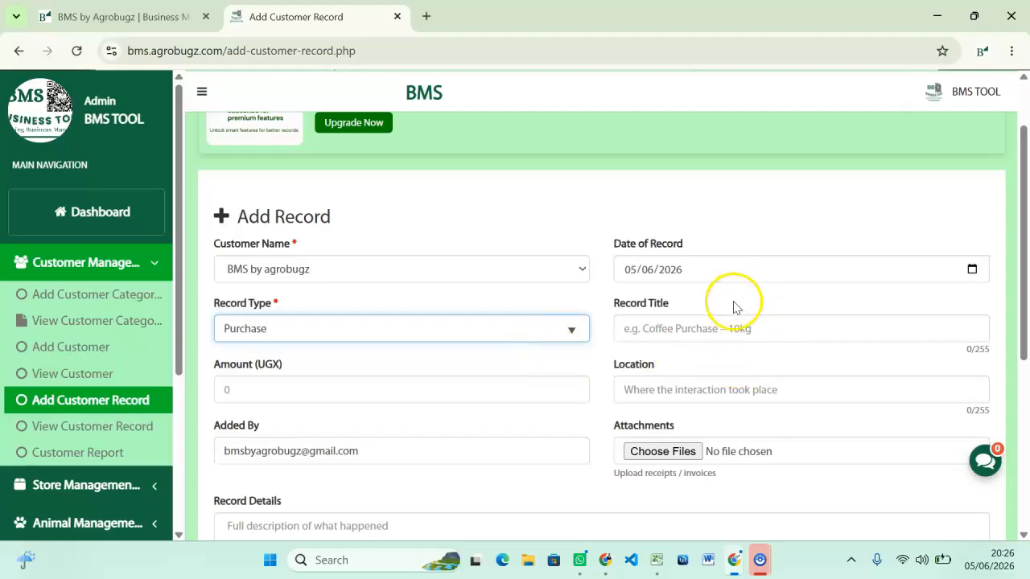
left_click(706, 323)
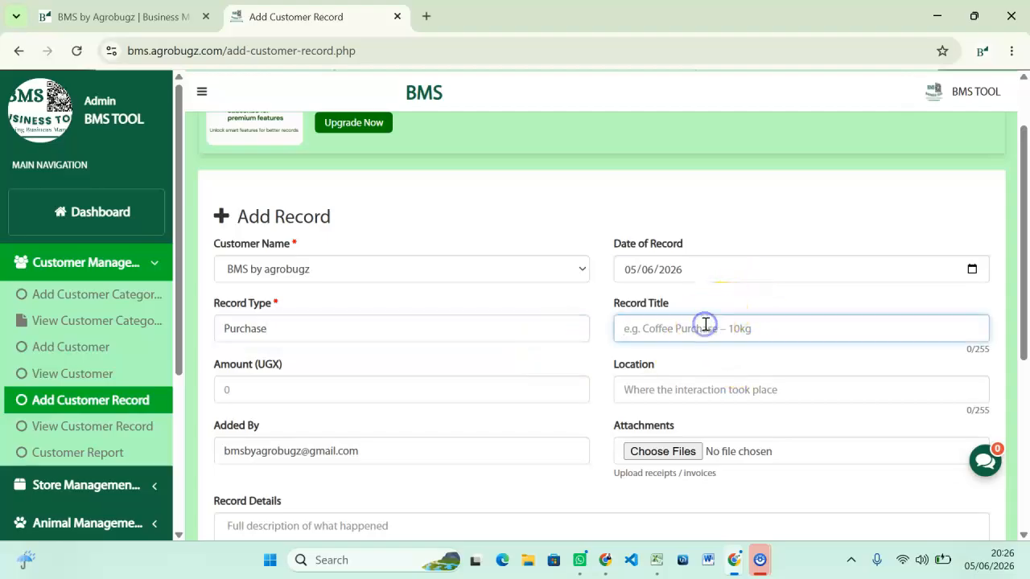
type("R")
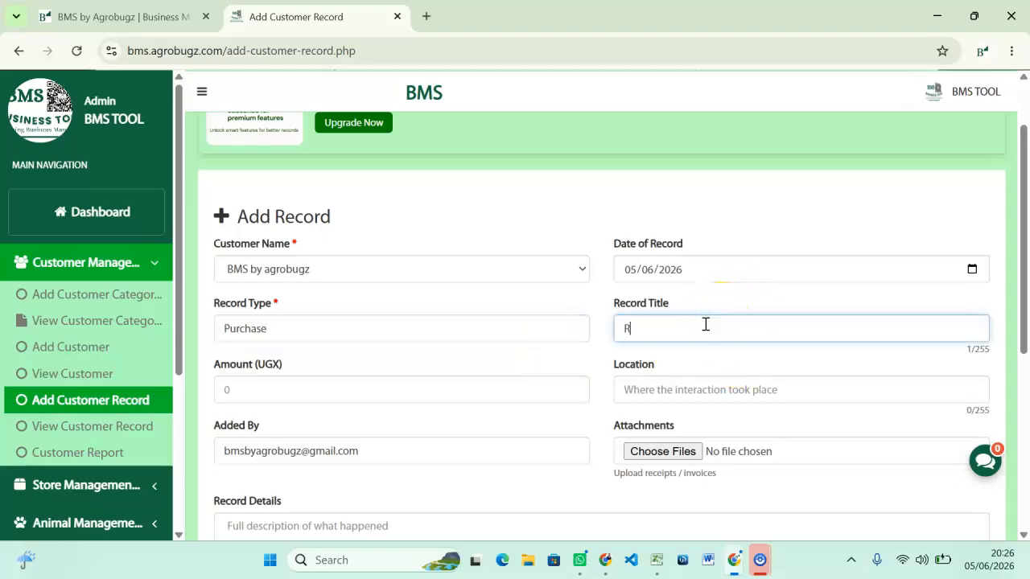
type("emember")
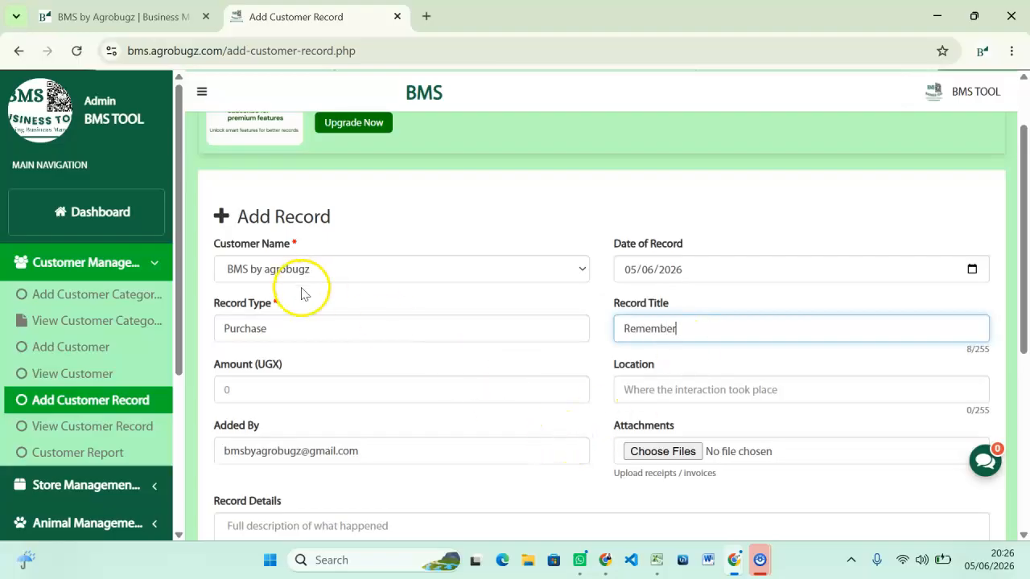
scroll(357, 365, "down", 1)
scroll(360, 368, "down", 1)
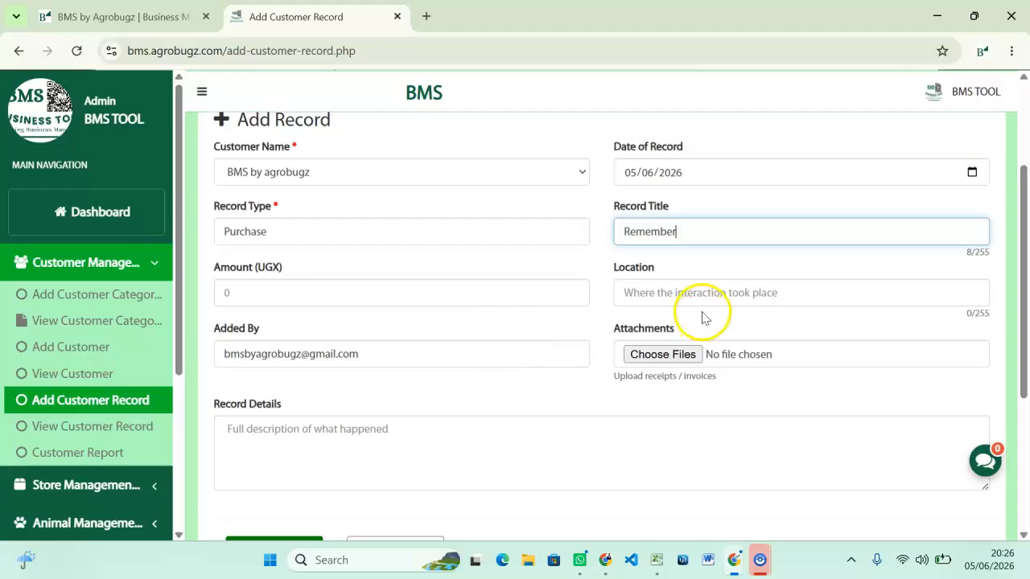
scroll(334, 375, "down", 1)
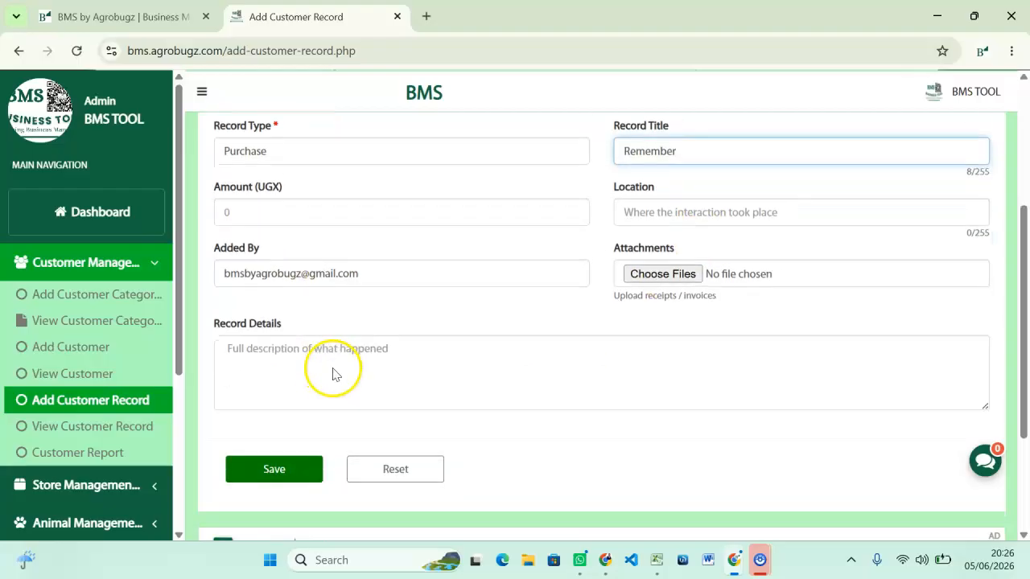
left_click(238, 350)
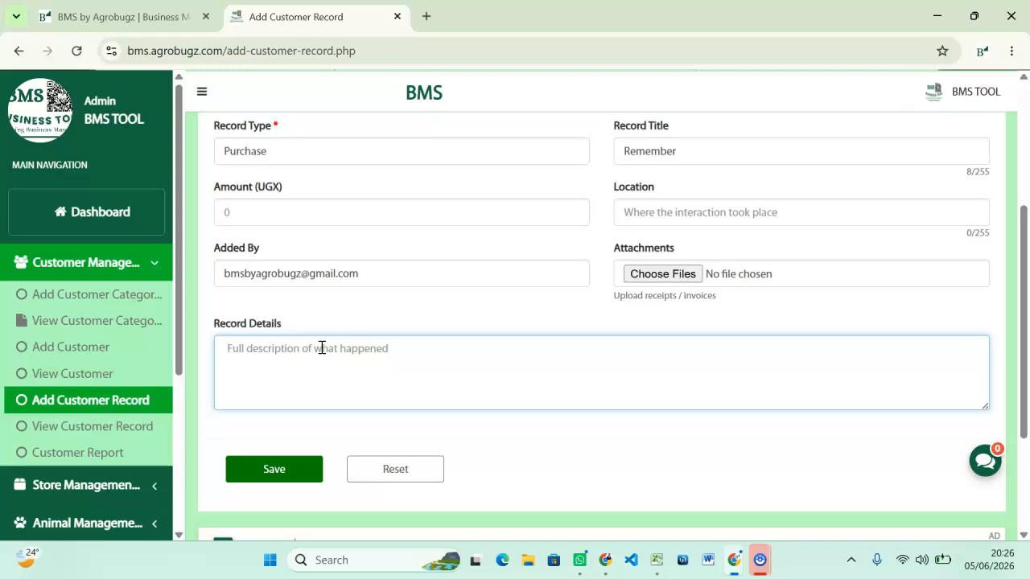
left_click(253, 478)
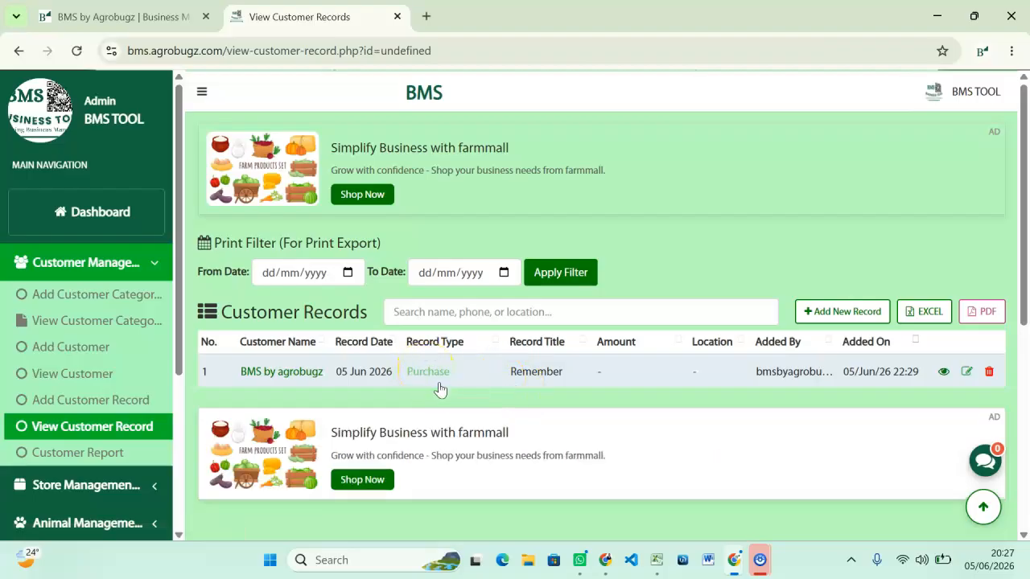
Review the Remember purchase details, then return to the Customer Records table.
left_click(437, 374)
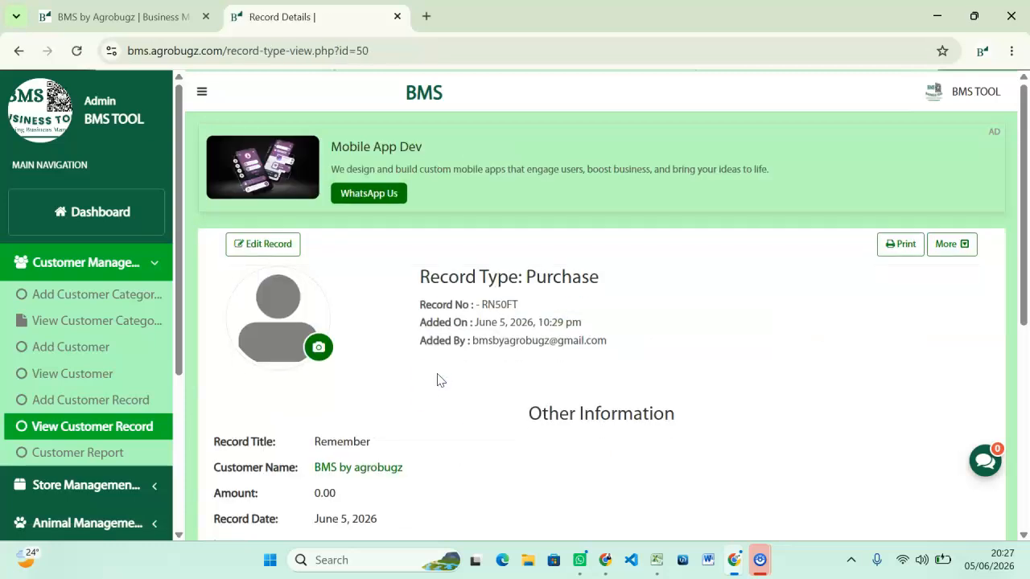
scroll(444, 394, "down", 1)
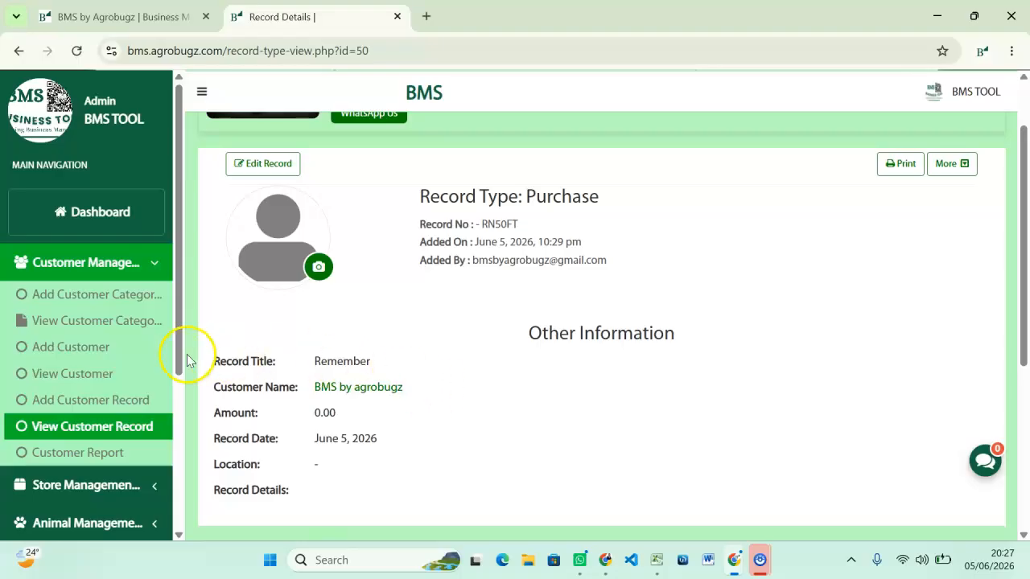
left_click(262, 164)
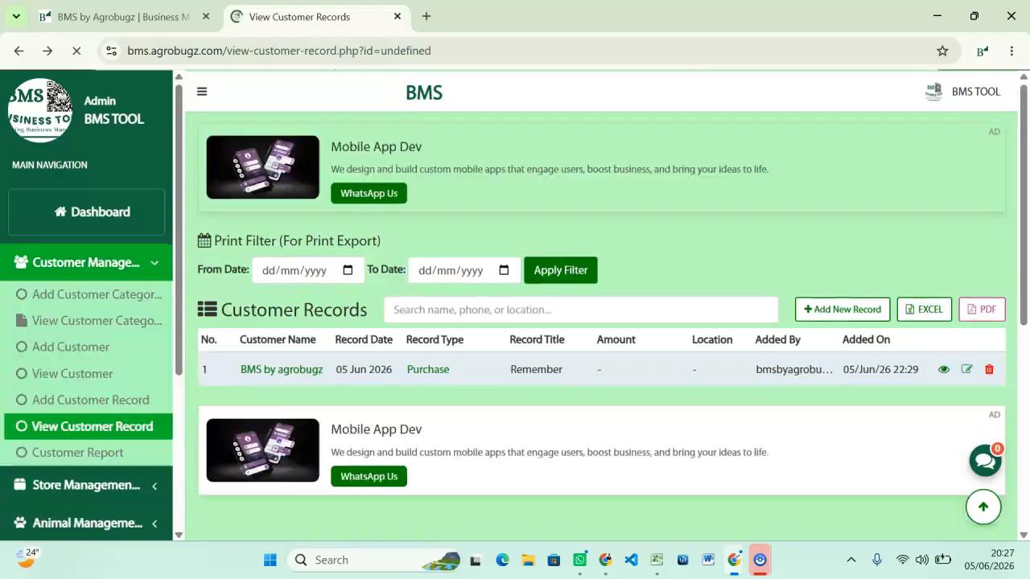
scroll(681, 359, "down", 1)
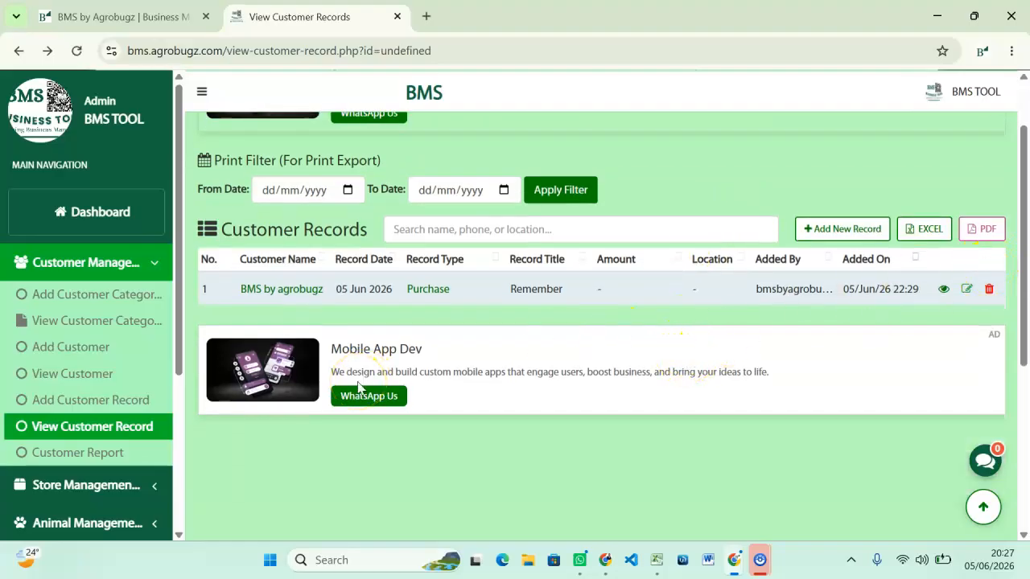
left_click(944, 290)
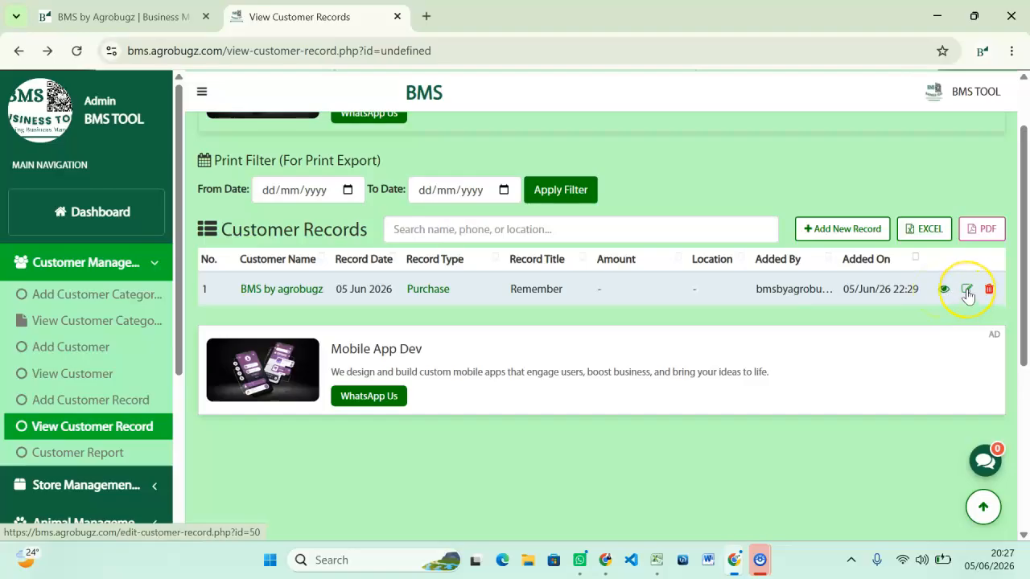
left_click(975, 300)
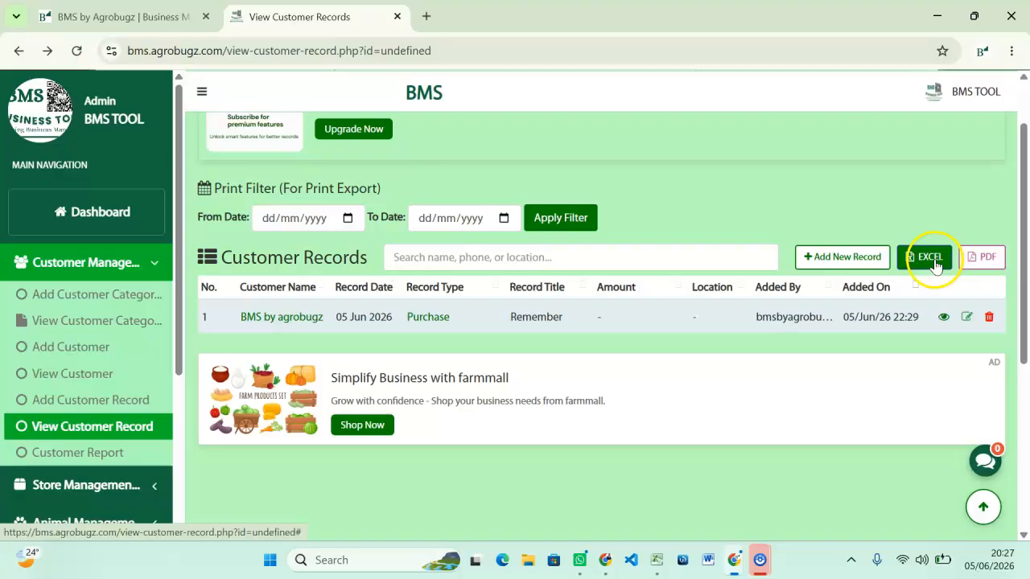
left_click(866, 257)
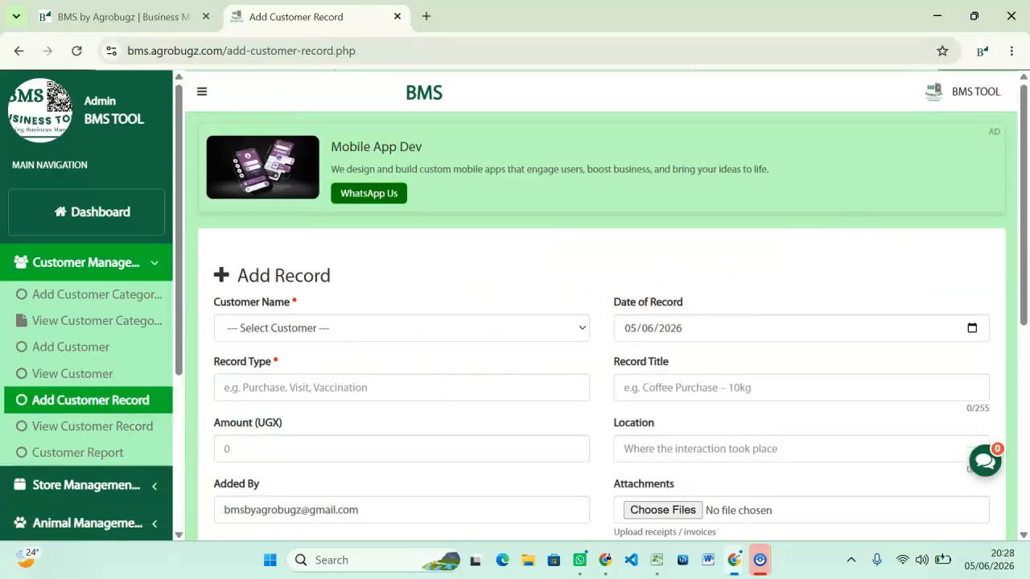
key("alt+Left")
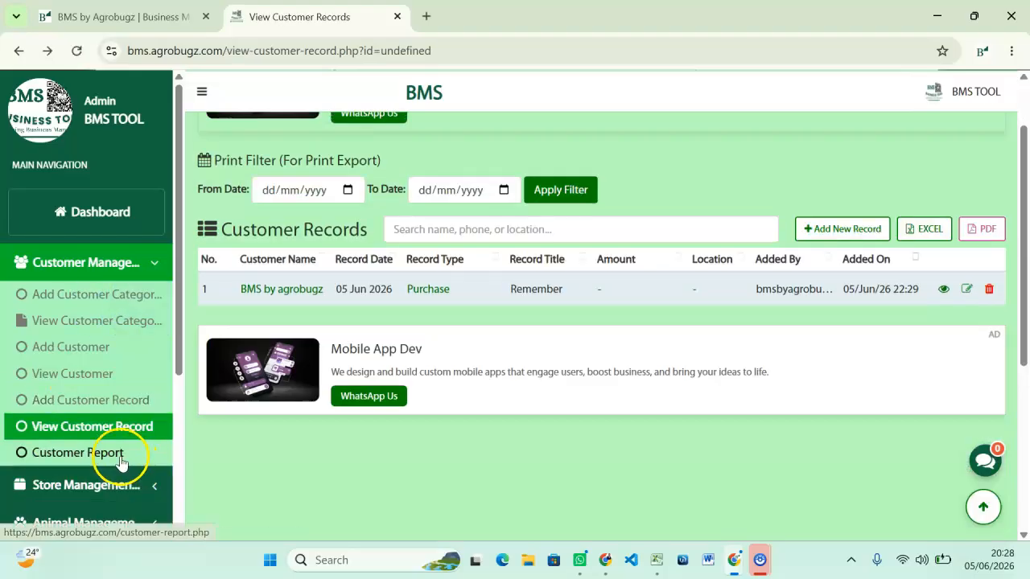
left_click_drag(177, 344, 185, 408)
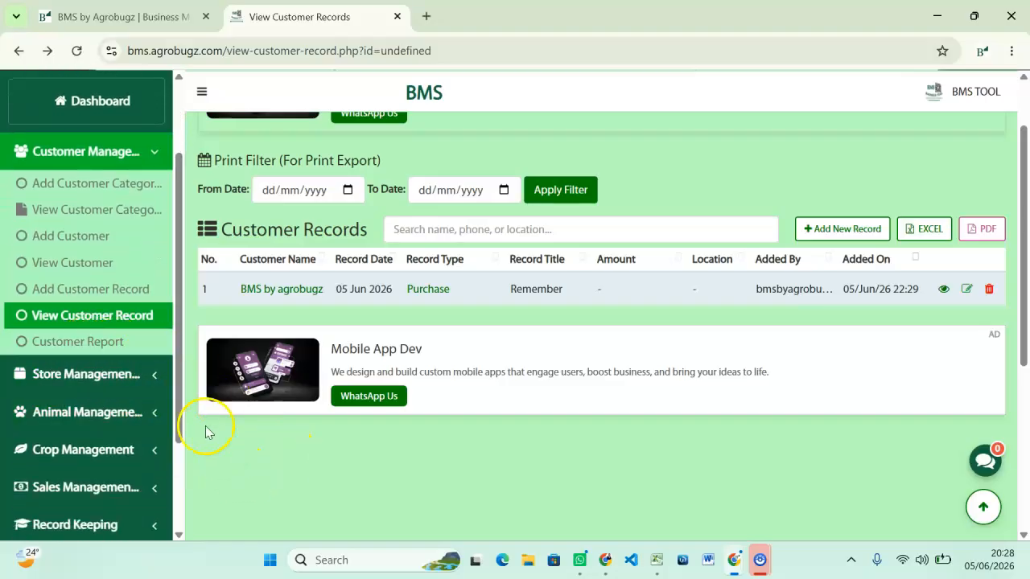
Open the Customer Report and check the Uganda slice counting 1 customer in Customers by Country.
left_click(104, 342)
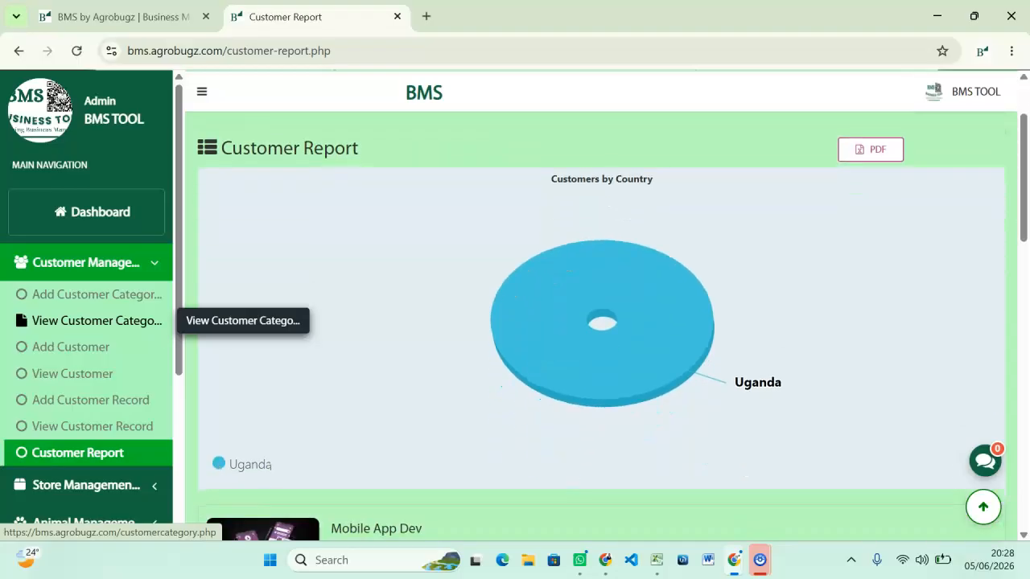
scroll(602, 322, "down", 4)
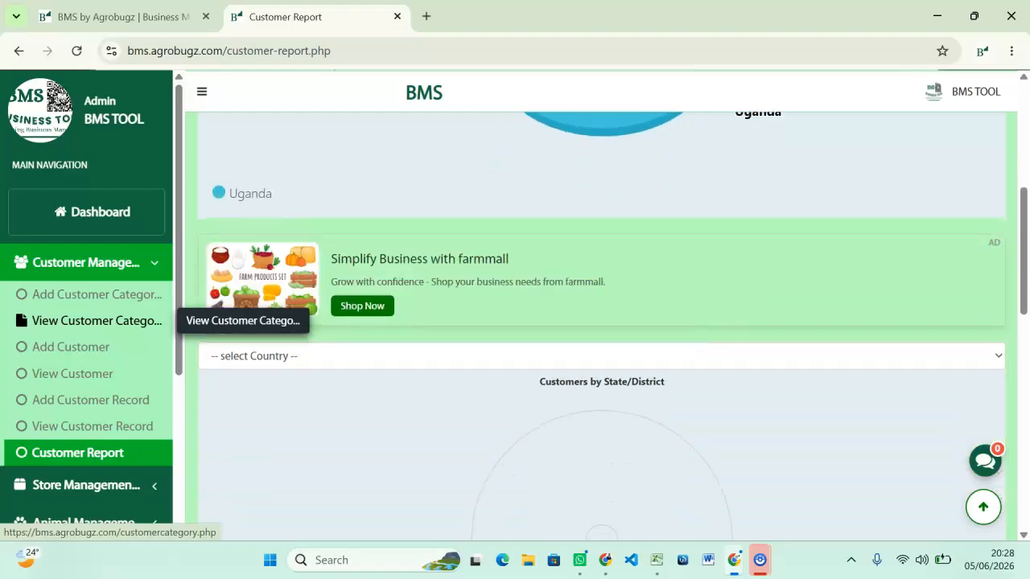
scroll(602, 322, "down", 2)
scroll(602, 322, "down", 5)
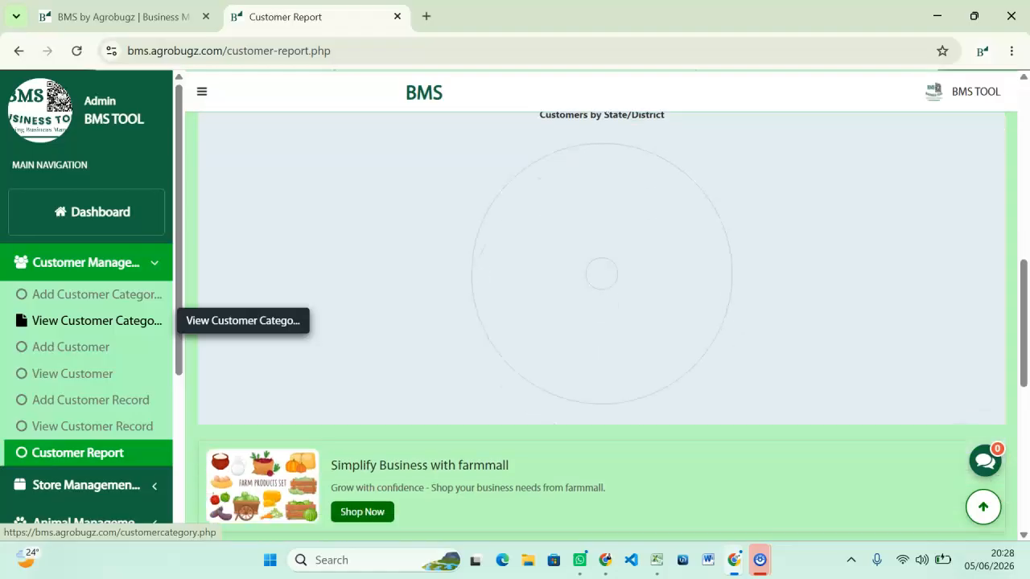
scroll(601, 322, "down", 3)
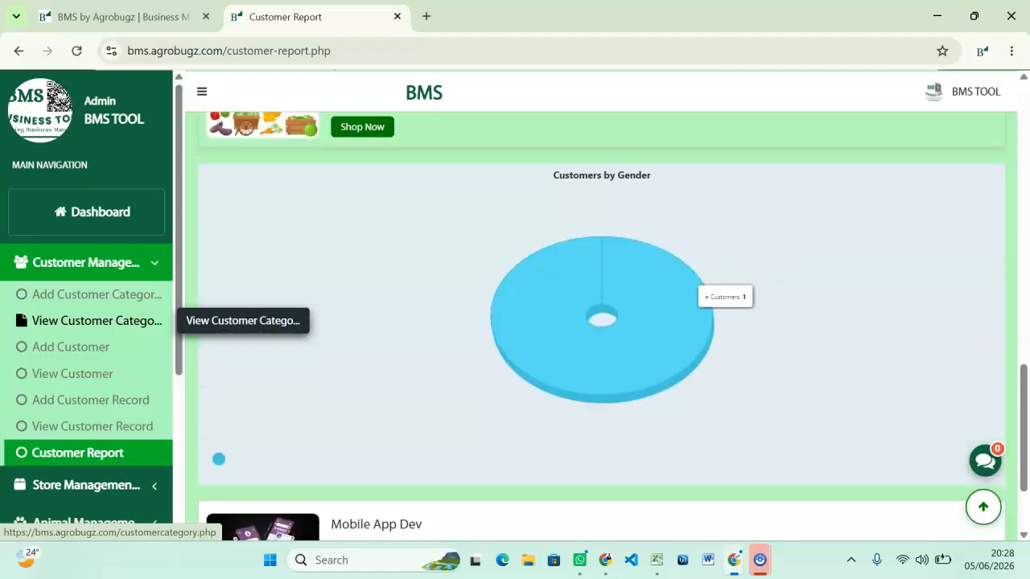
scroll(602, 322, "down", 2)
scroll(602, 322, "up", 10)
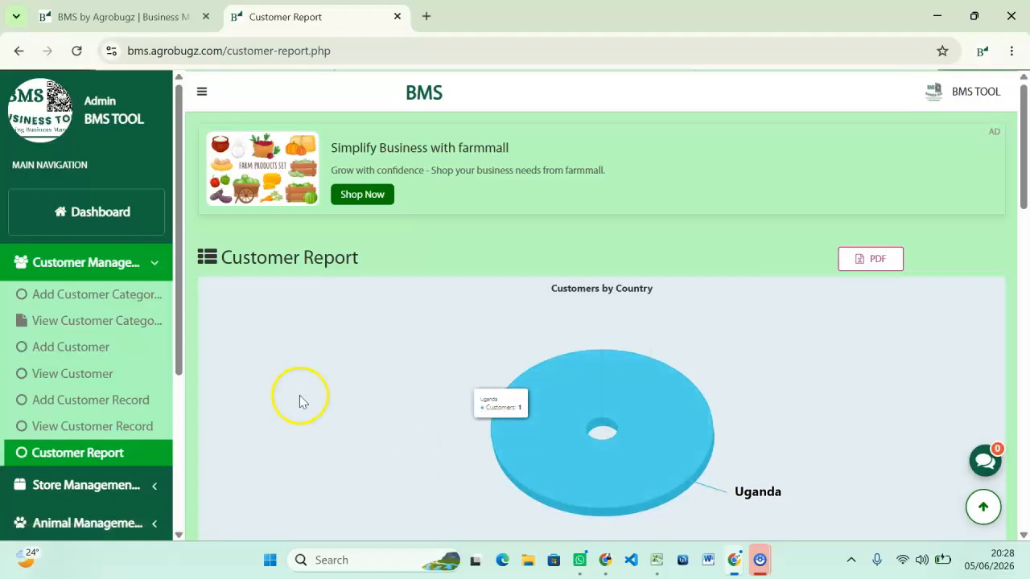
scroll(287, 384, "down", 1)
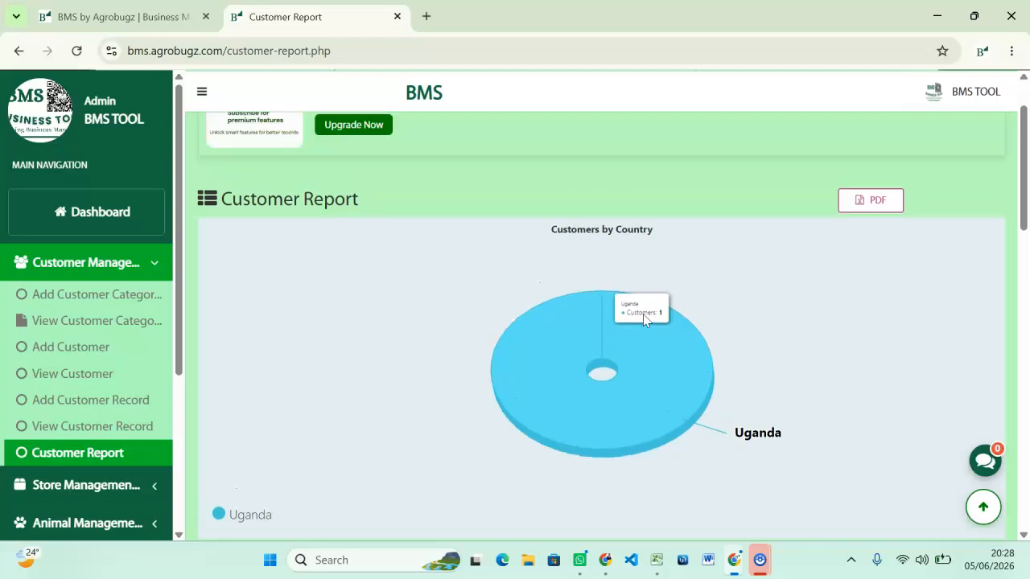
left_click(662, 359)
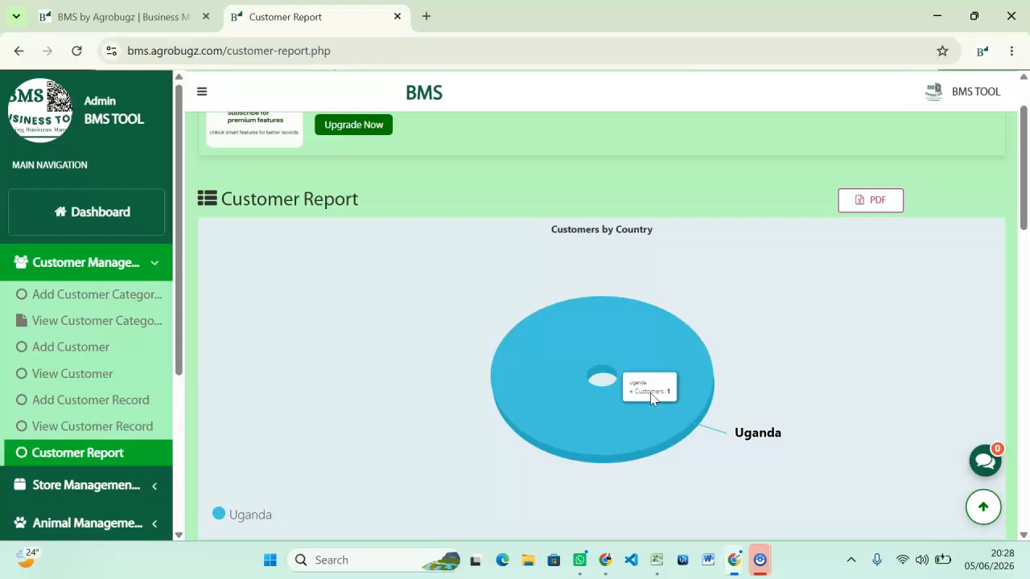
scroll(650, 393, "down", 3)
Set the State/District chart's country to Uganda, which shows no district data.
left_click(618, 440)
scroll(618, 440, "down", 1)
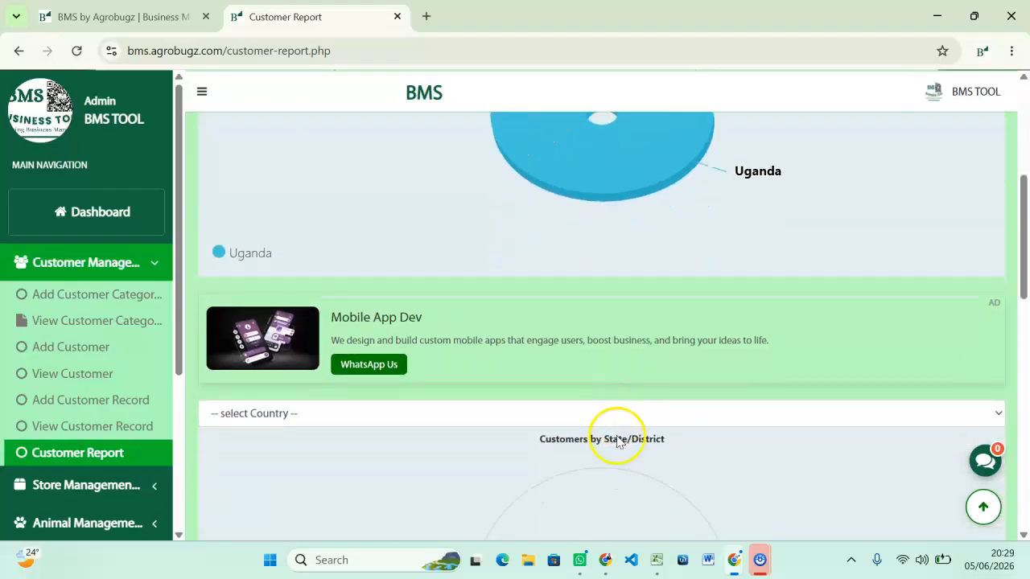
left_click(306, 354)
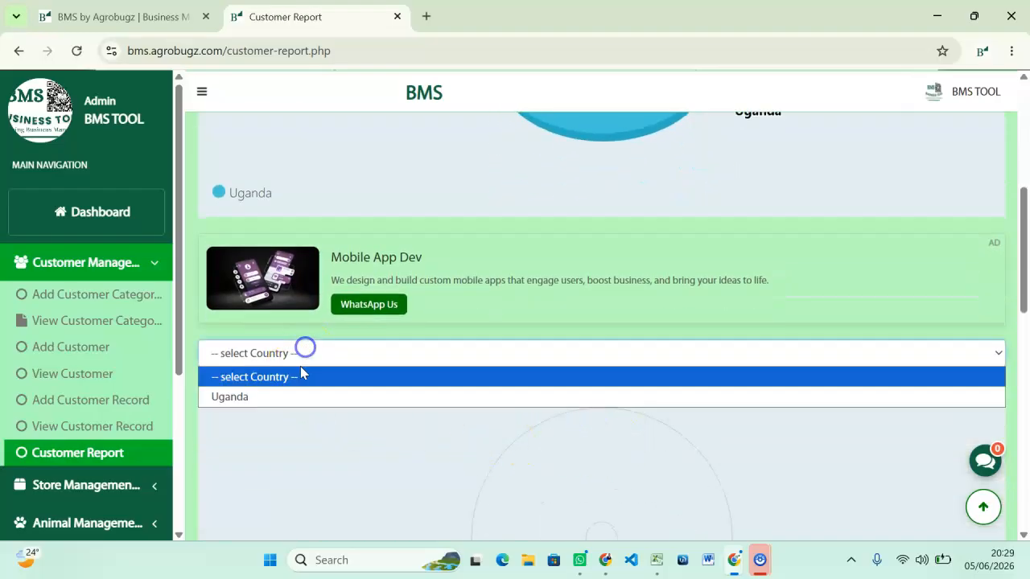
left_click(283, 397)
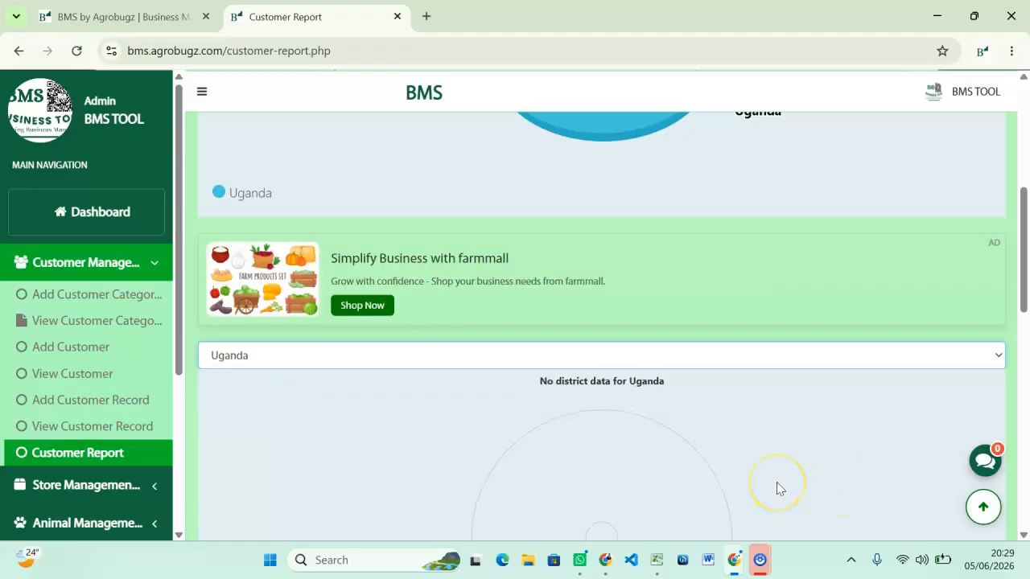
Check the Customers by Gender chart's single slice counting 1 customer.
scroll(639, 379, "down", 2)
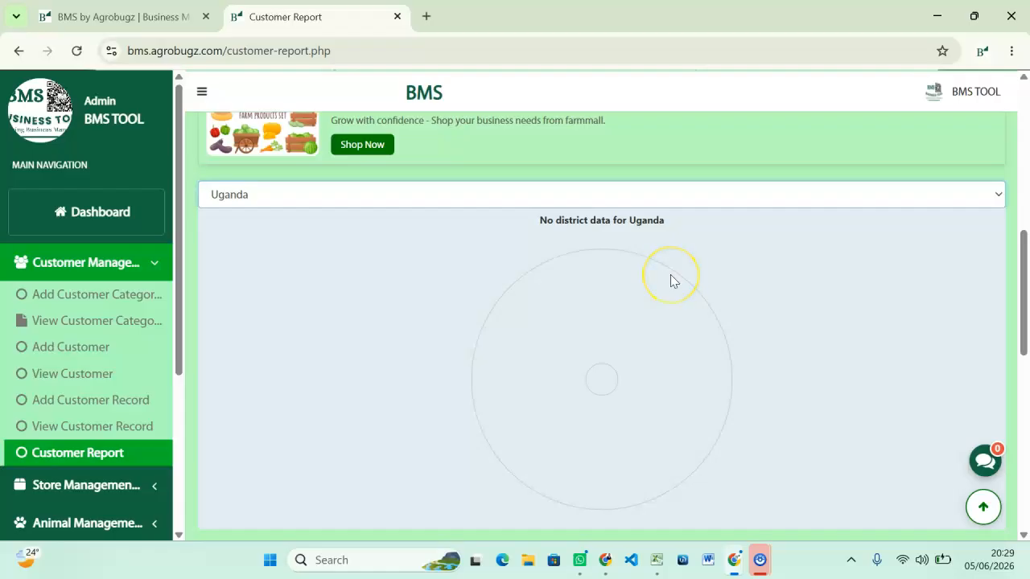
scroll(459, 264, "down", 4)
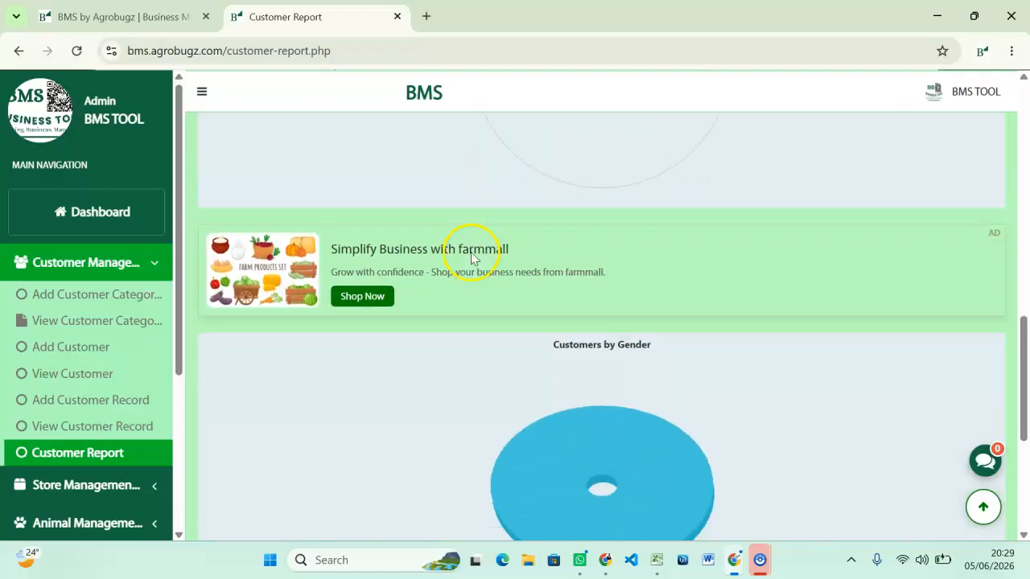
scroll(473, 253, "down", 2)
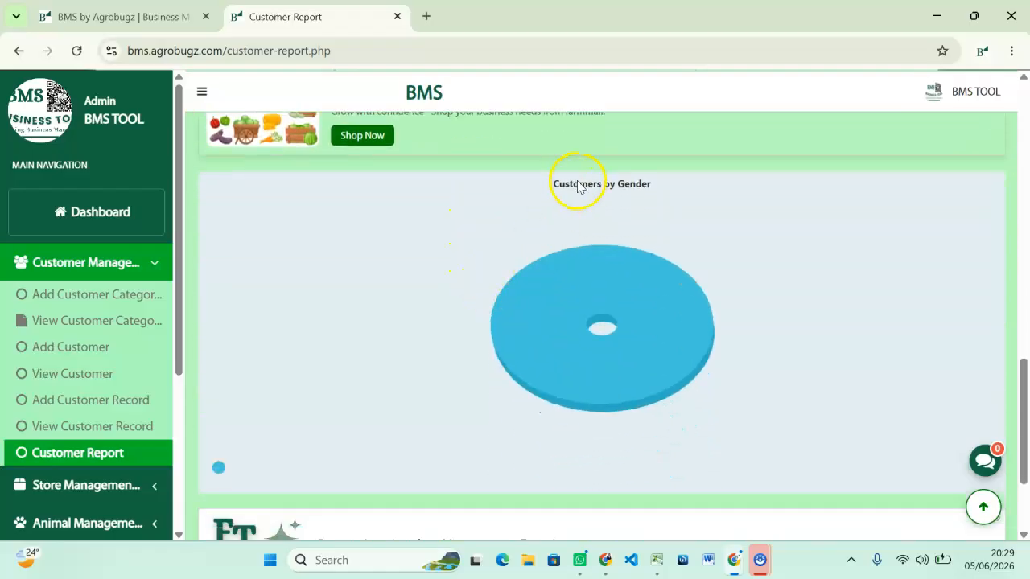
left_click(547, 321)
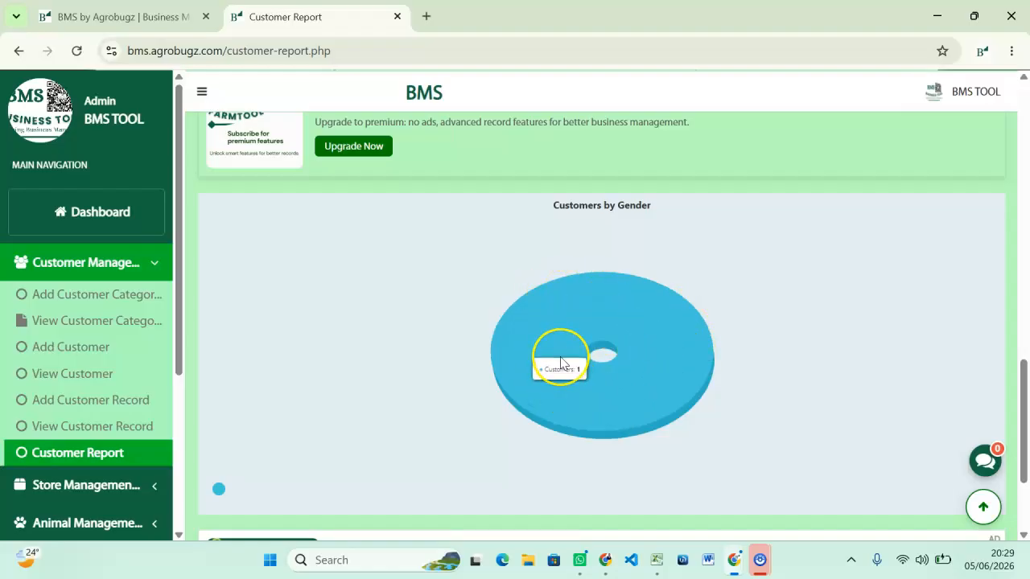
scroll(560, 366, "down", 2)
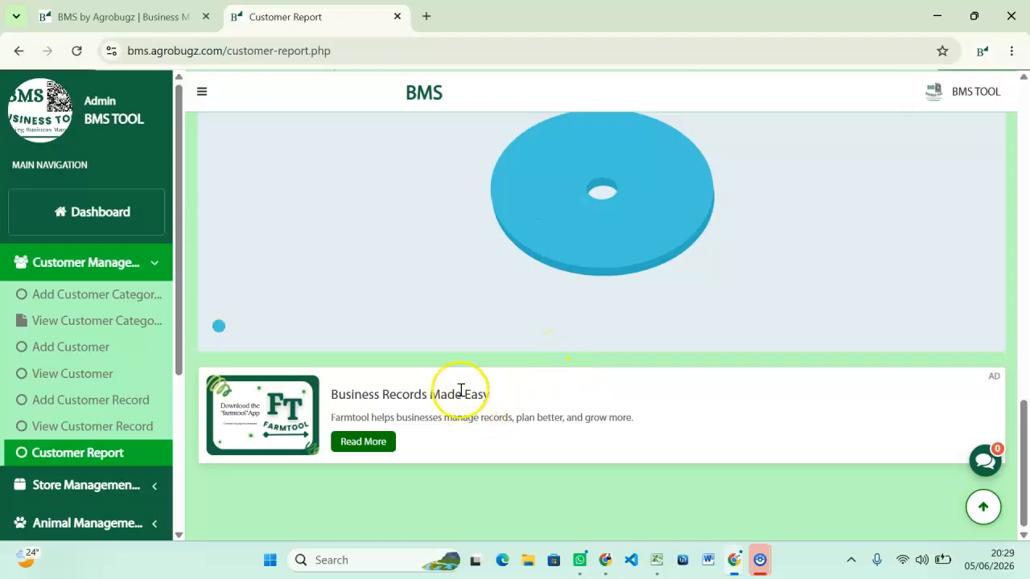
scroll(454, 385, "up", 1)
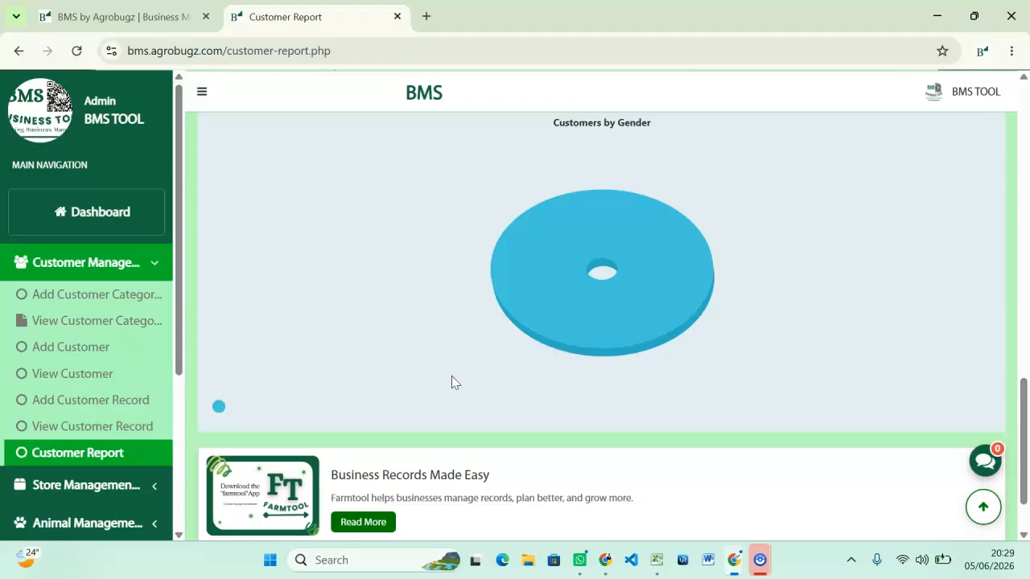
scroll(451, 376, "down", 1)
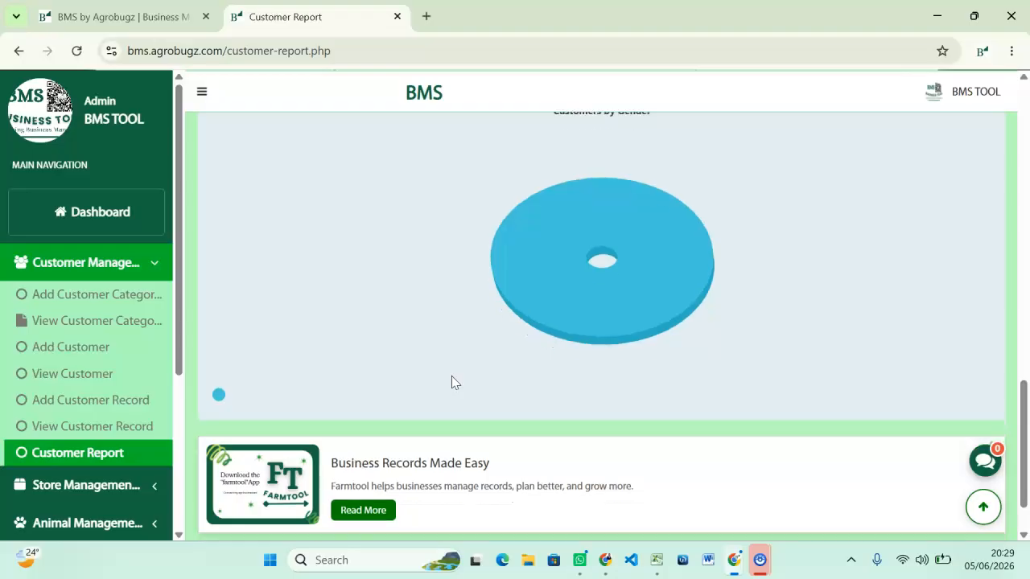